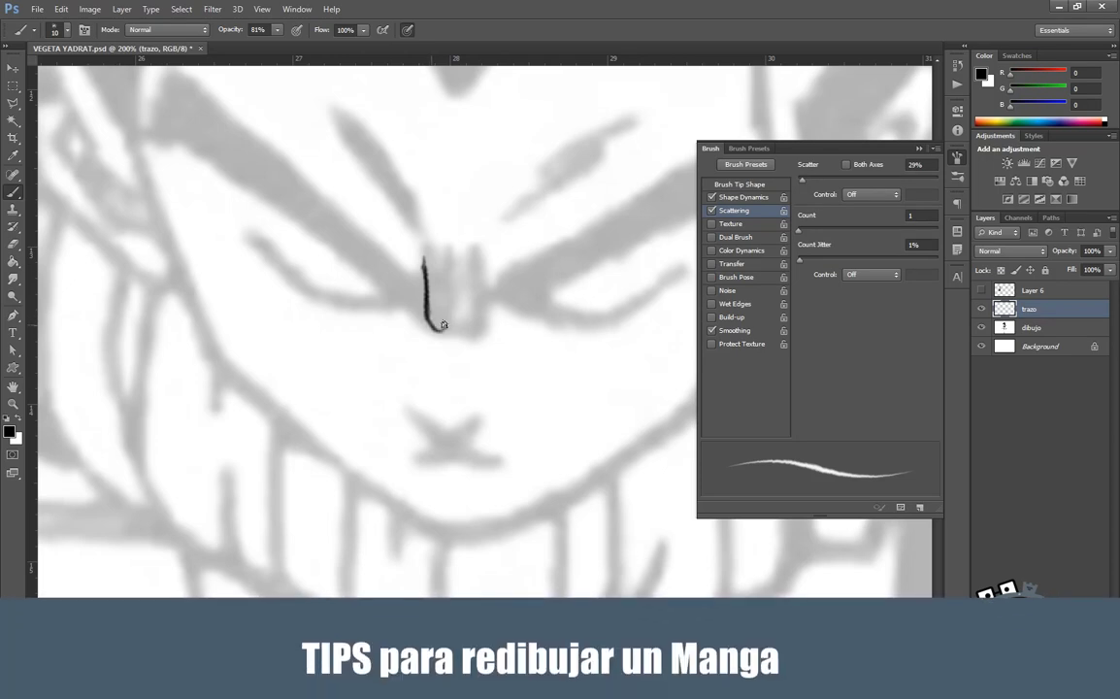
Ink the two hooked nose strokes, lower brush Scatter from 29% to 12%, and zoom to 100%
mouse_move(449, 256)
left_mouse_down()
mouse_move(449, 322)
mouse_move(464, 328)
left_mouse_up()
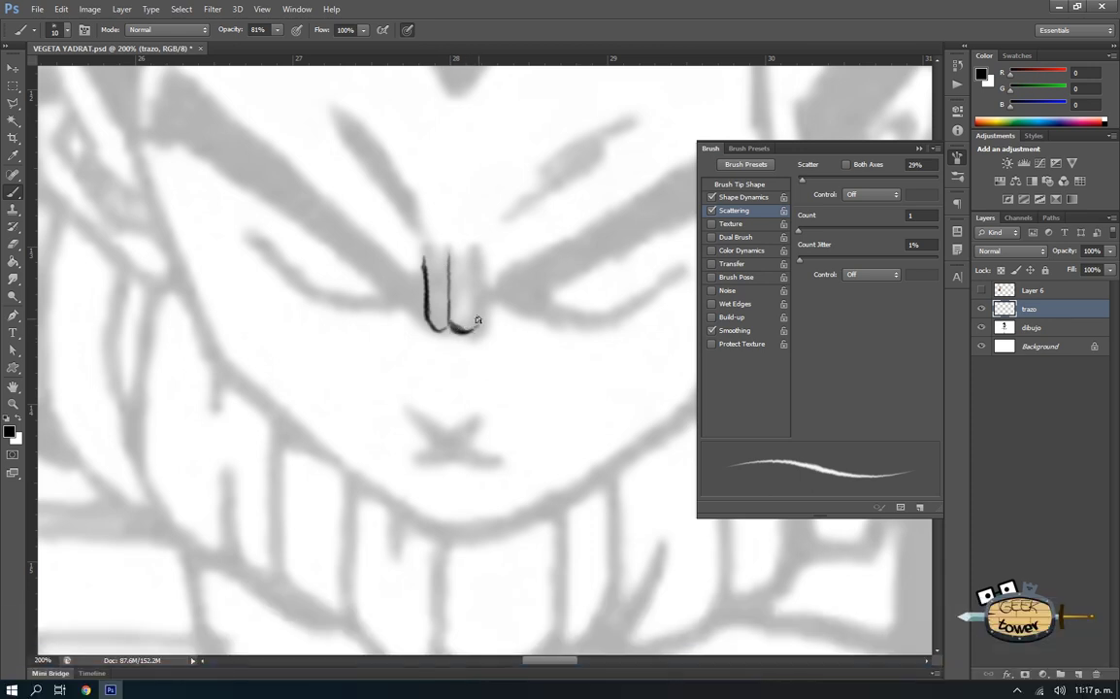
left_click_drag(476, 310, 472, 330)
left_click(815, 165)
type("0")
left_click_drag(494, 280, 544, 221)
key("ctrl+z")
left_click_drag(825, 163, 792, 156)
left_click_drag(497, 286, 553, 229)
key("ctrl+z")
left_click_drag(512, 287, 450, 289)
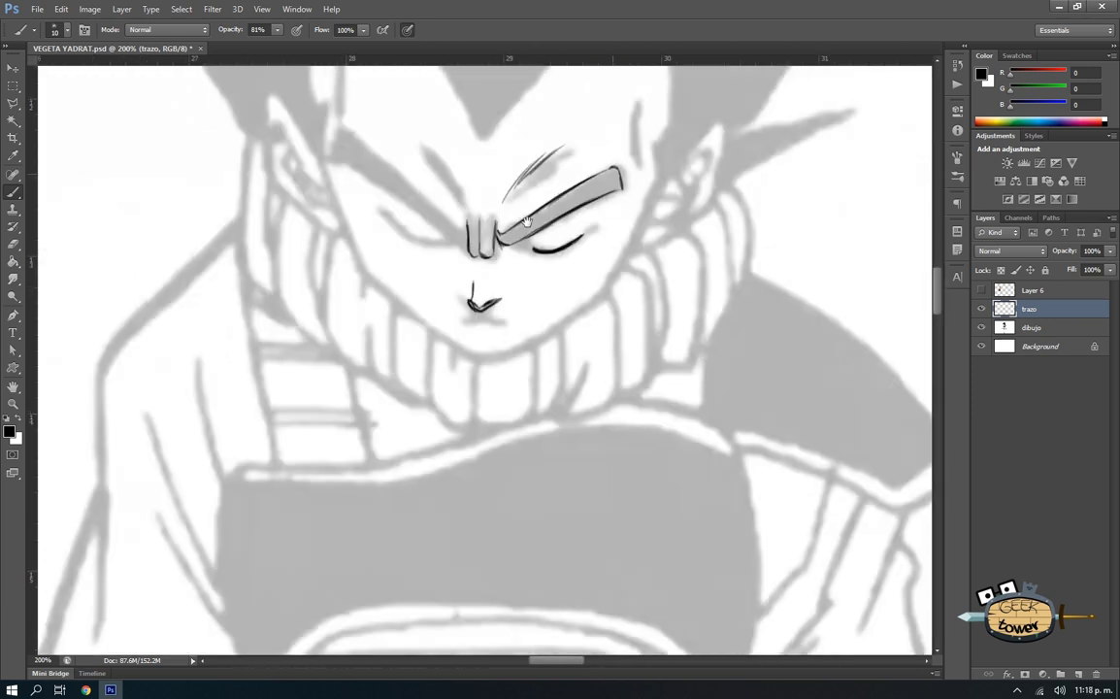
key("ctrl+minus")
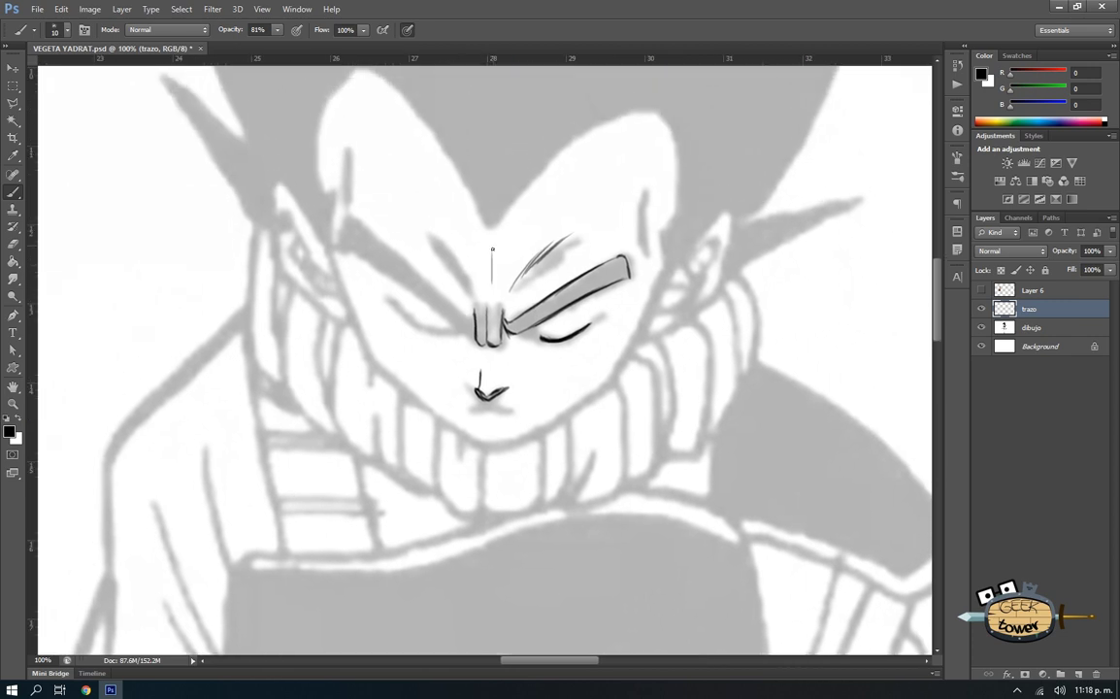
Extend the short strokes above the nose and near the right eyebrow
left_click_drag(491, 280, 492, 282)
left_click_drag(635, 237, 636, 245)
scroll(454, 476, "down", 2)
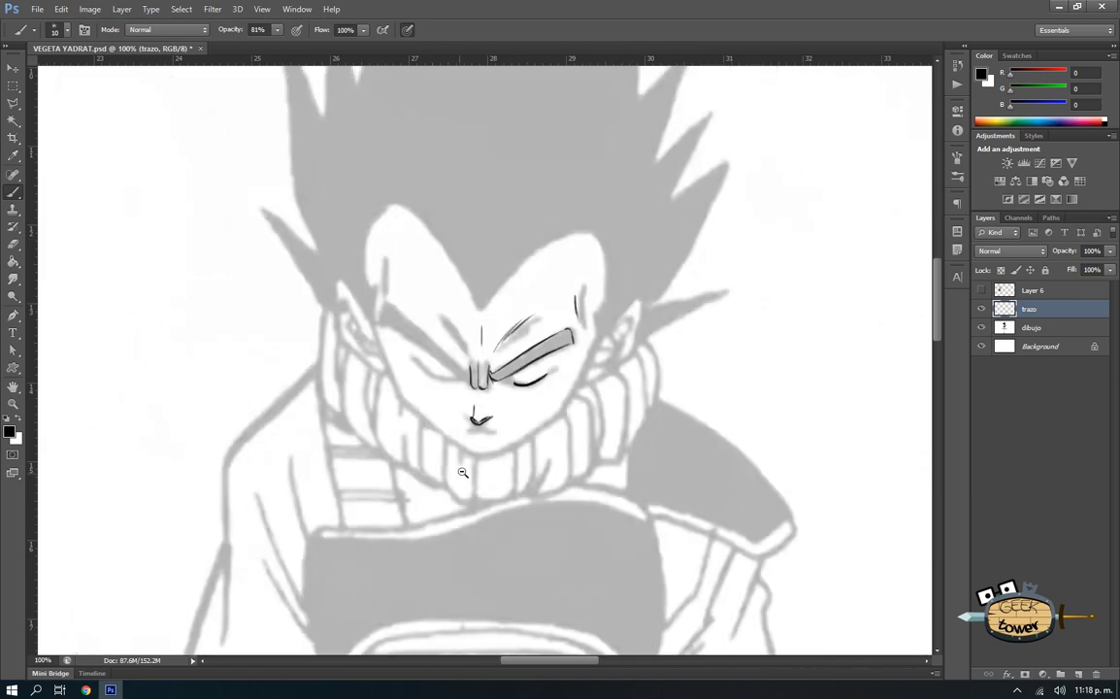
scroll(466, 494, "down", 1)
scroll(485, 524, "down", 1)
left_click_drag(495, 532, 494, 433)
Zoom out to view the whole seated figure, then zoom back in on the face and torso
key("ctrl+r")
key("ctrl+minus")
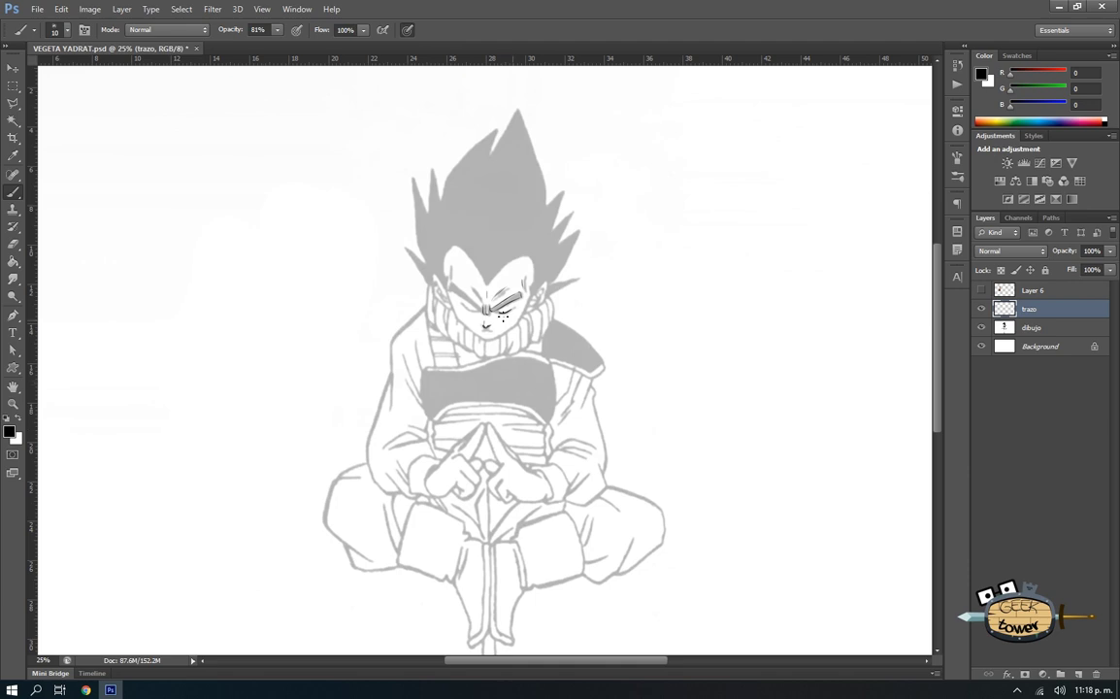
left_click(529, 338)
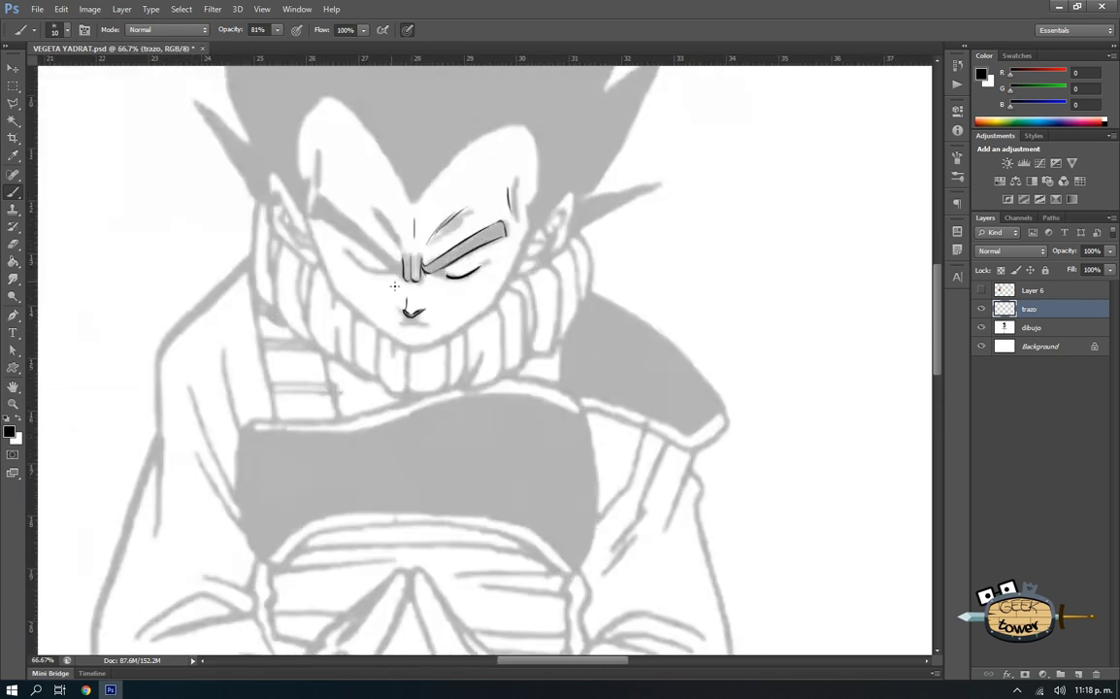
scroll(394, 284, "up", 1)
scroll(418, 340, "up", 1)
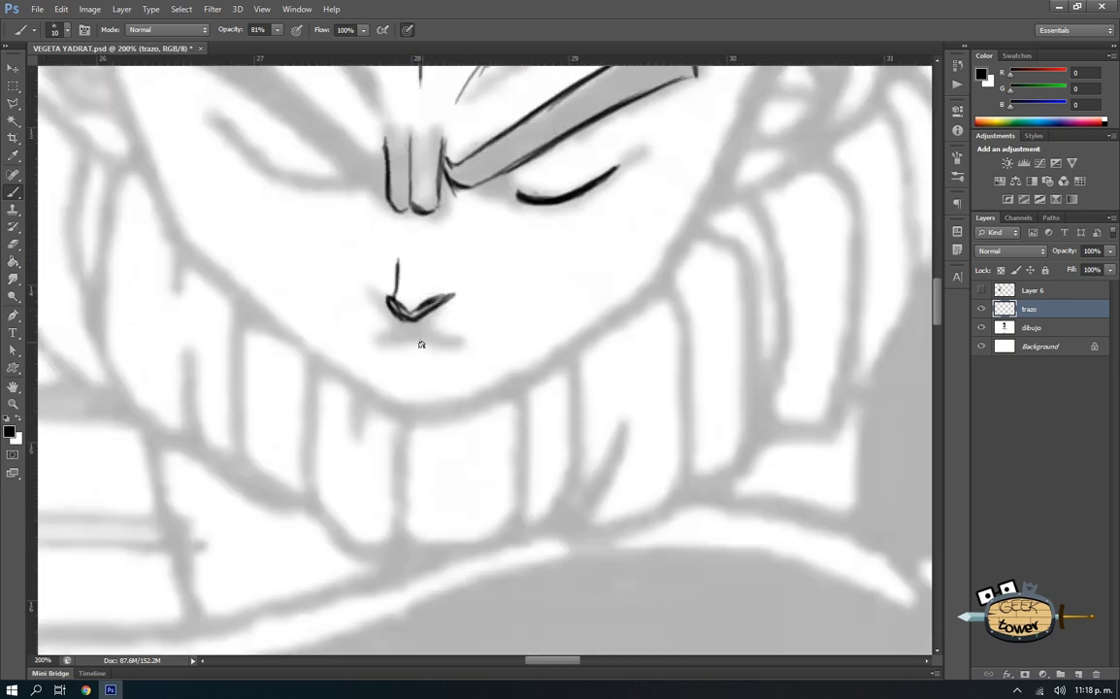
scroll(421, 344, "down", 1)
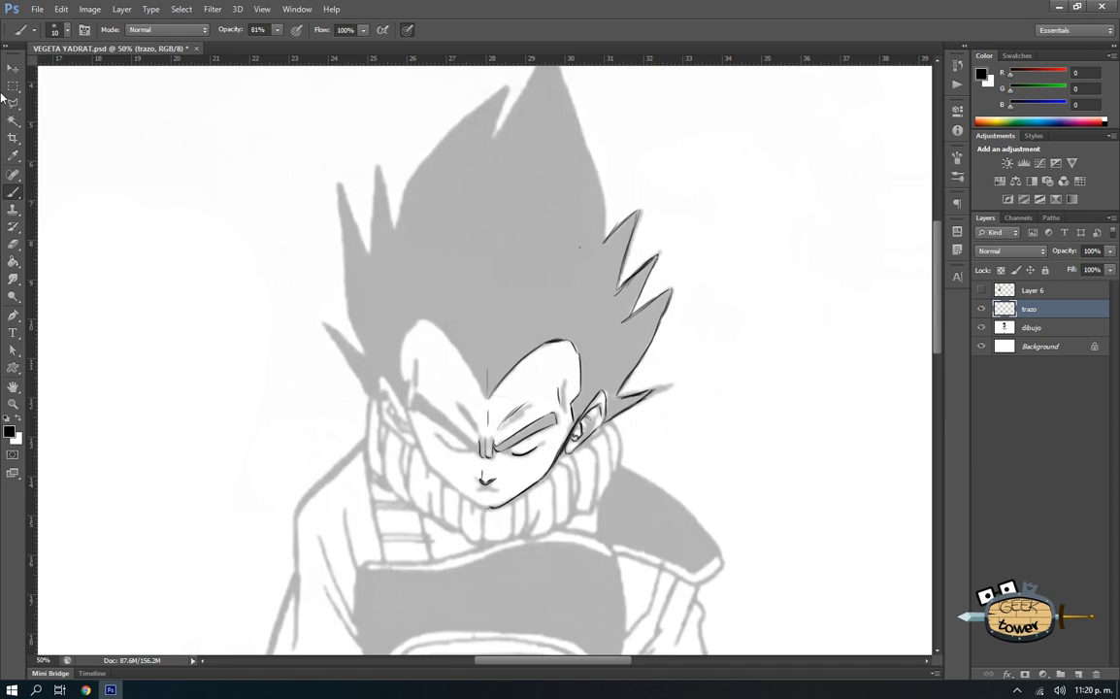
left_click(13, 85)
Duplicate the trazo line layer and flip the copy horizontally
left_click(980, 309)
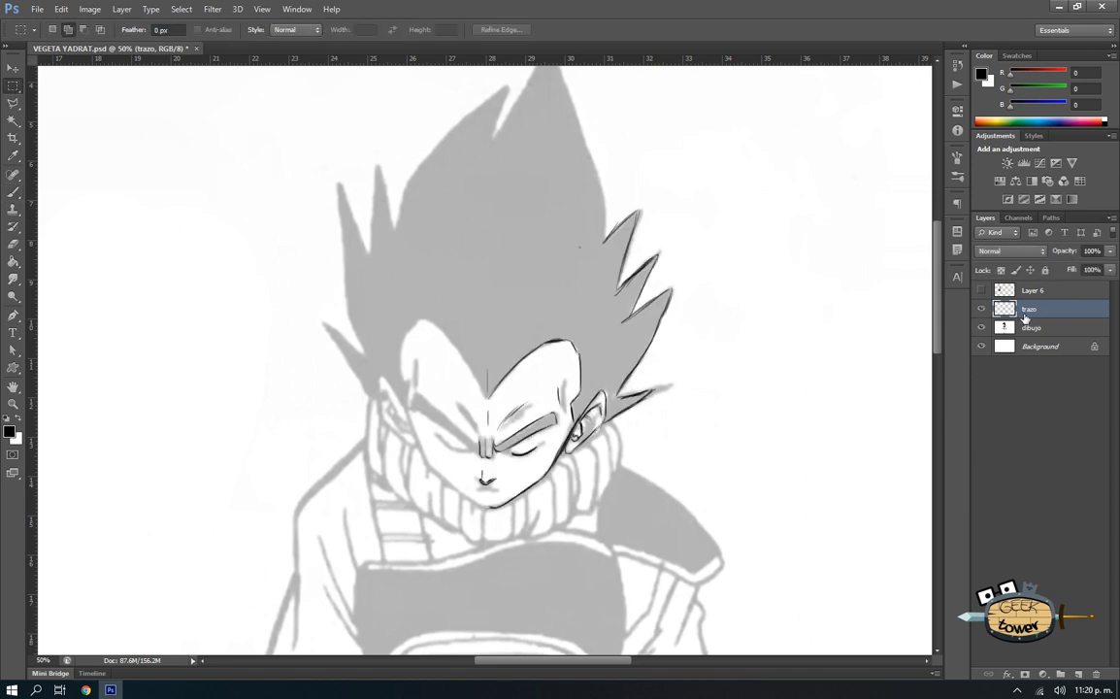
key("ctrl+j")
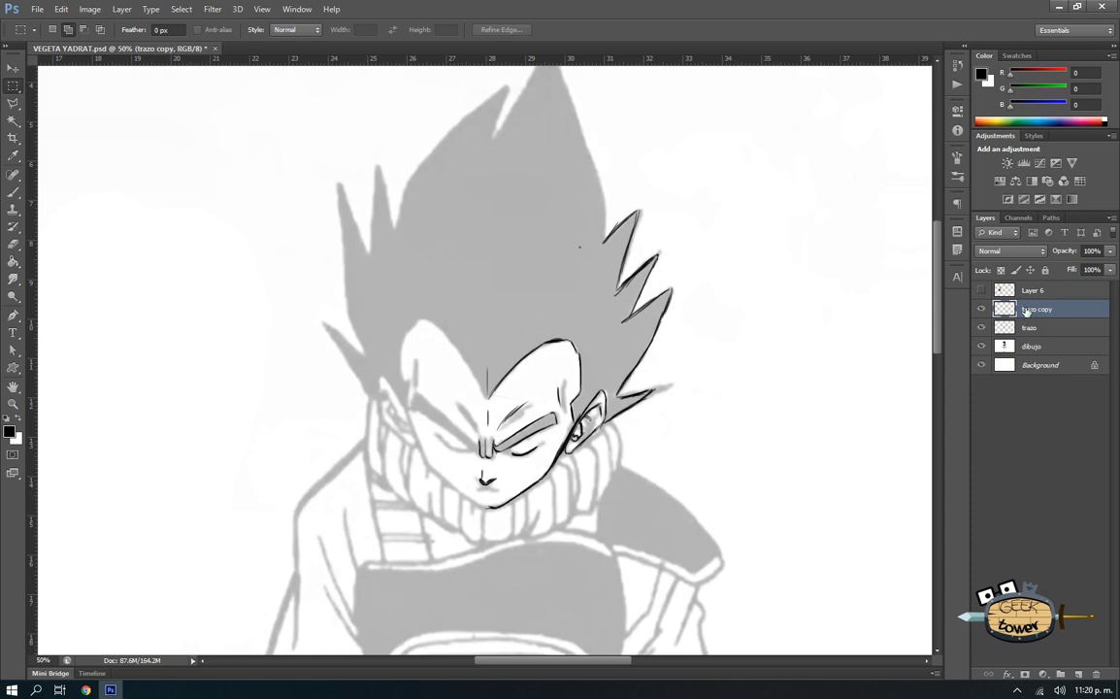
left_click(61, 10)
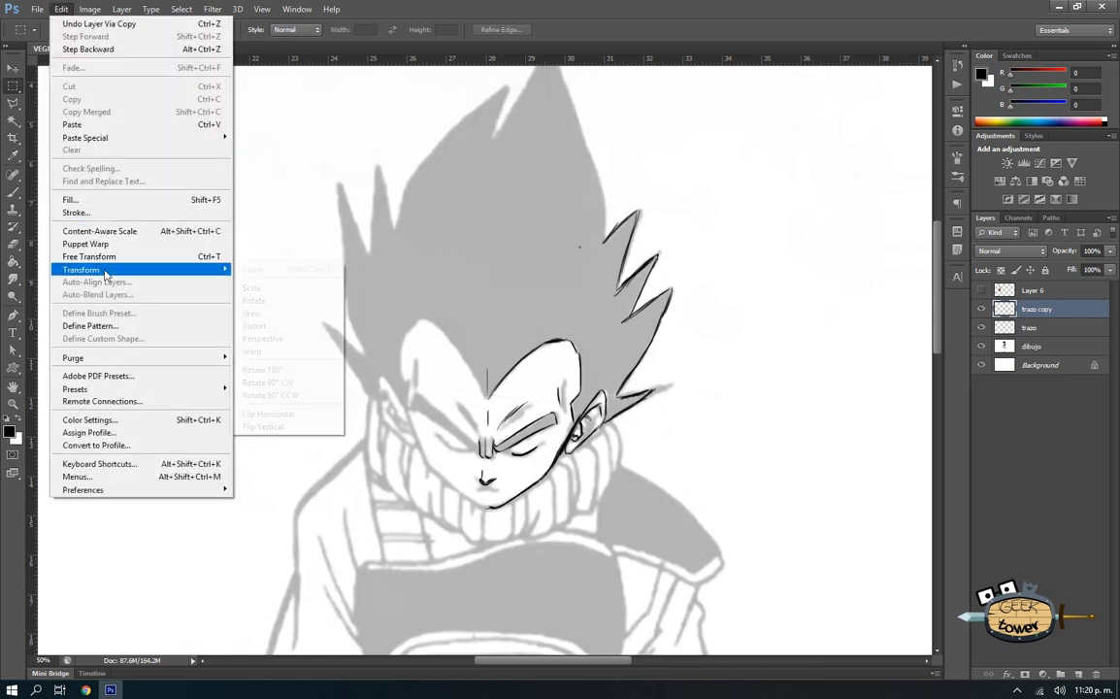
mouse_move(82, 270)
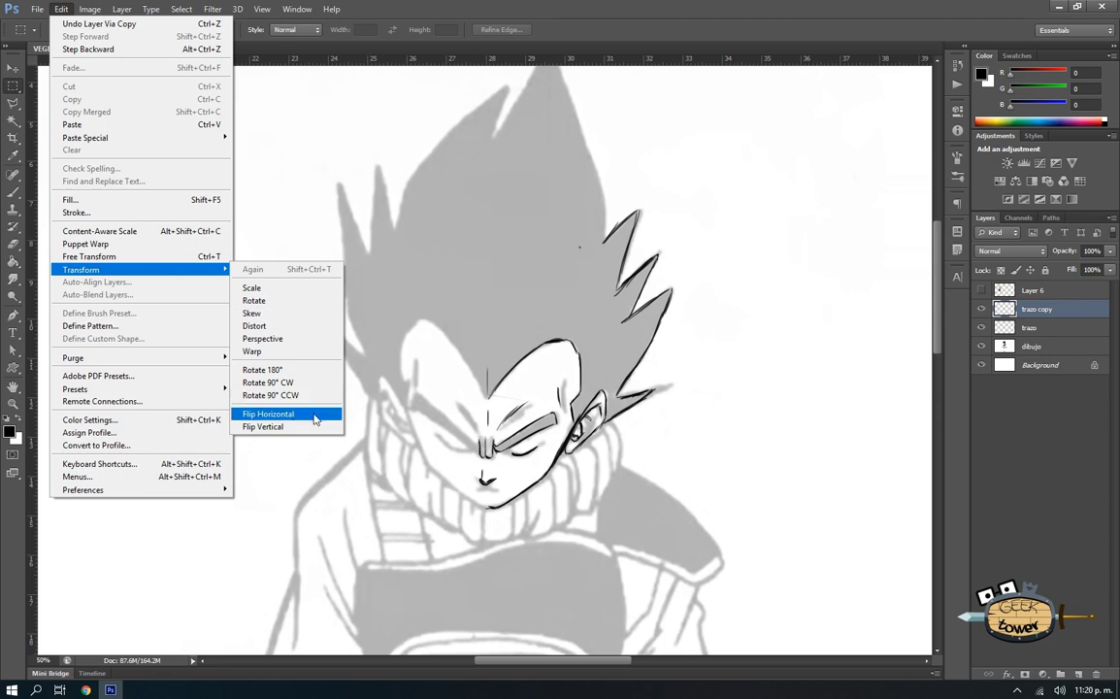
left_click(291, 414)
Slide the mirrored trazo copy left onto the face's other half and erase the stray curl by the mouth
key("ctrl+t")
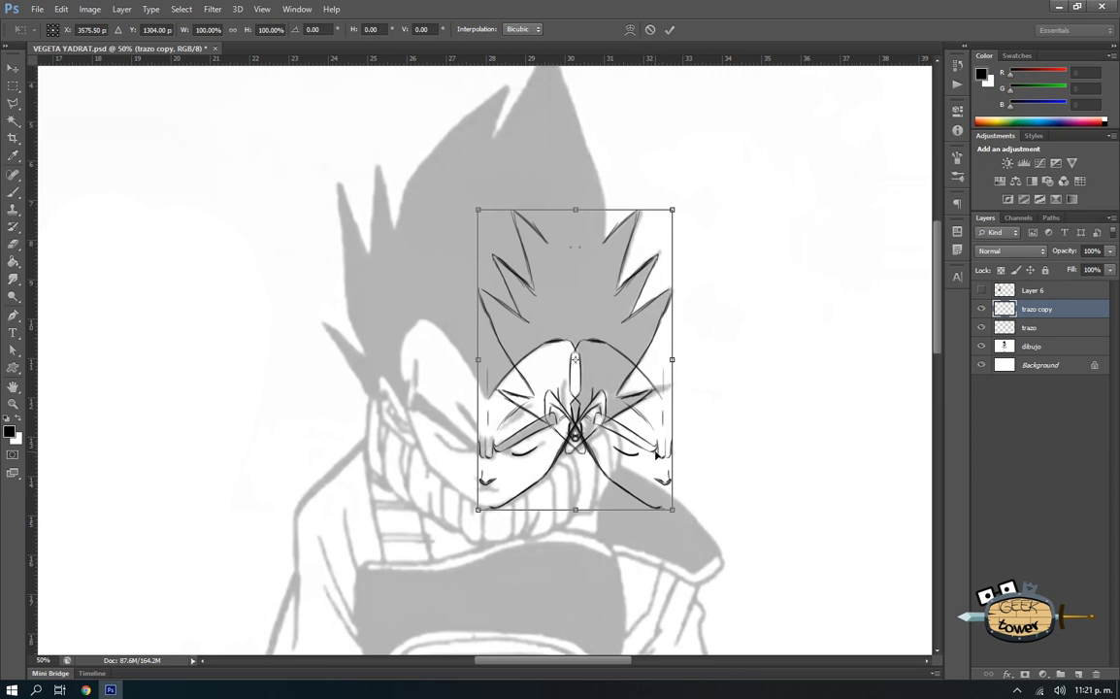
left_click_drag(653, 417, 489, 417)
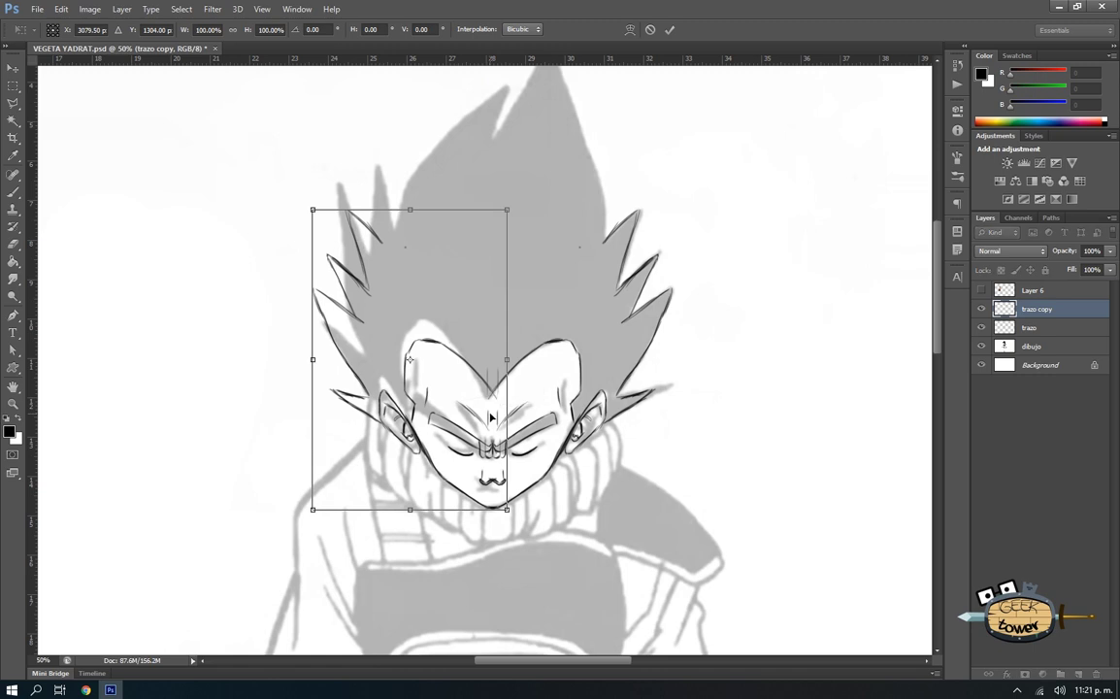
key("Return")
key("e")
left_click_drag(497, 478, 503, 481)
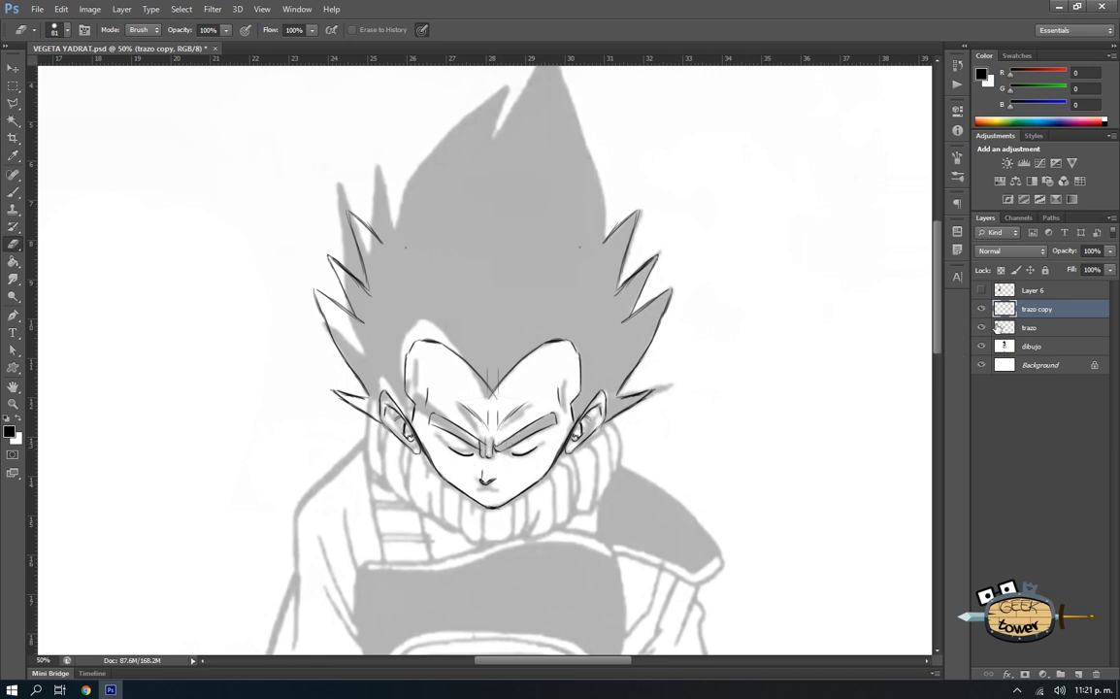
Reselect the trazo copy layer and nudge the mirrored lines slightly left into alignment
left_click(1028, 327)
scroll(485, 425, "up", 1)
scroll(485, 425, "up", 1)
left_click(1036, 308)
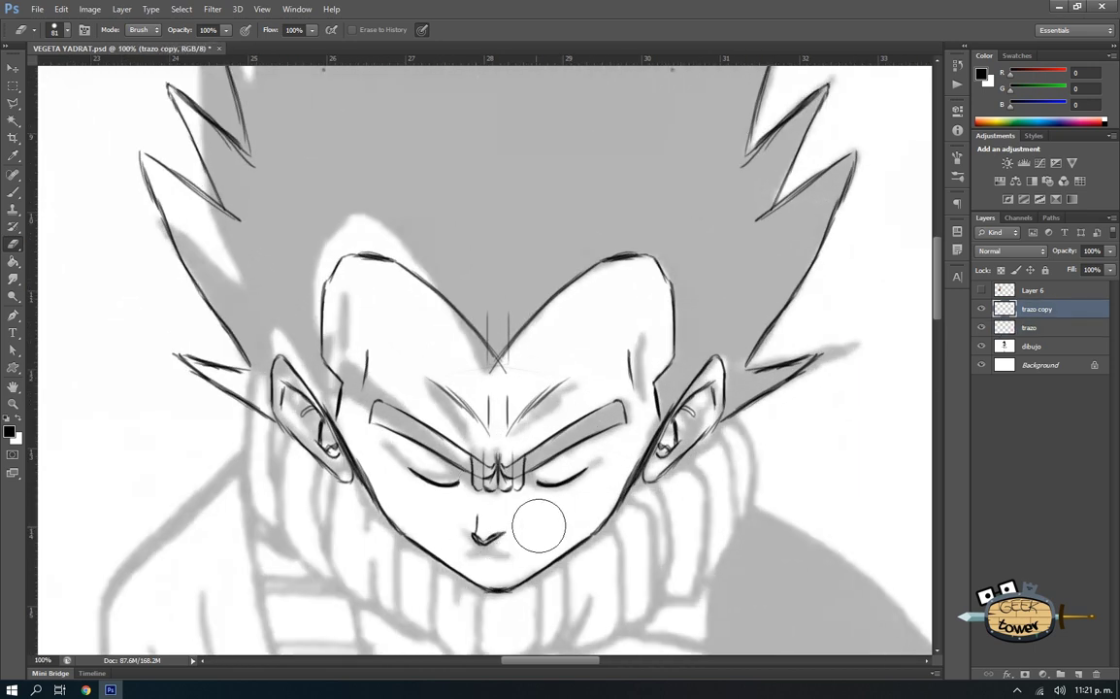
left_click(1030, 290)
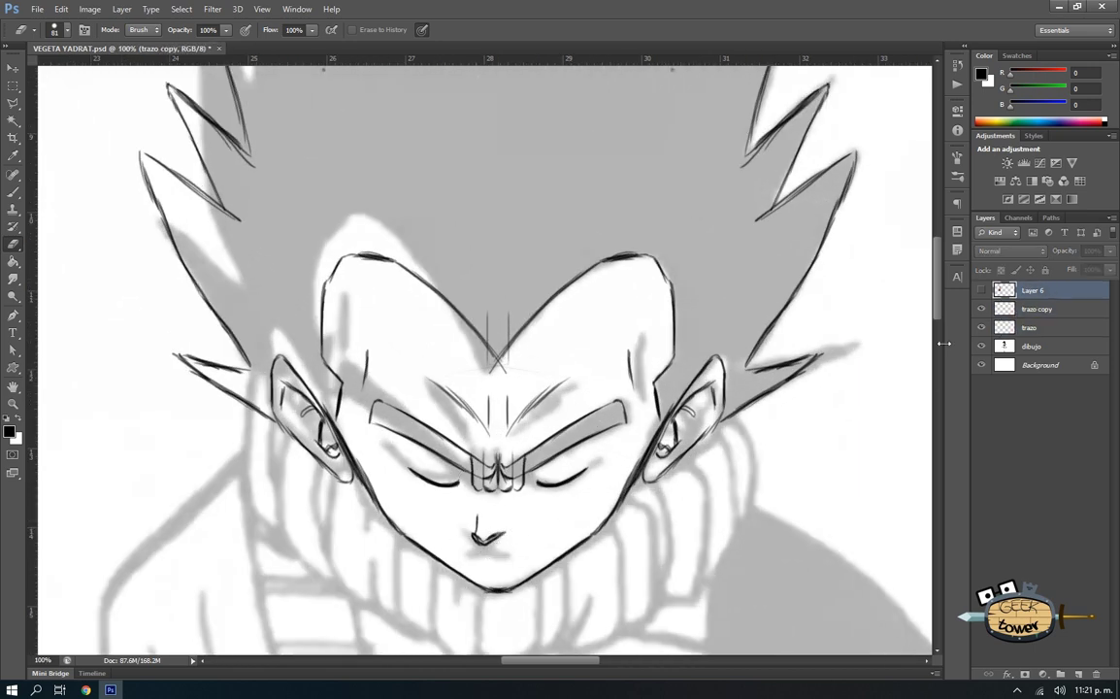
left_click(1036, 309)
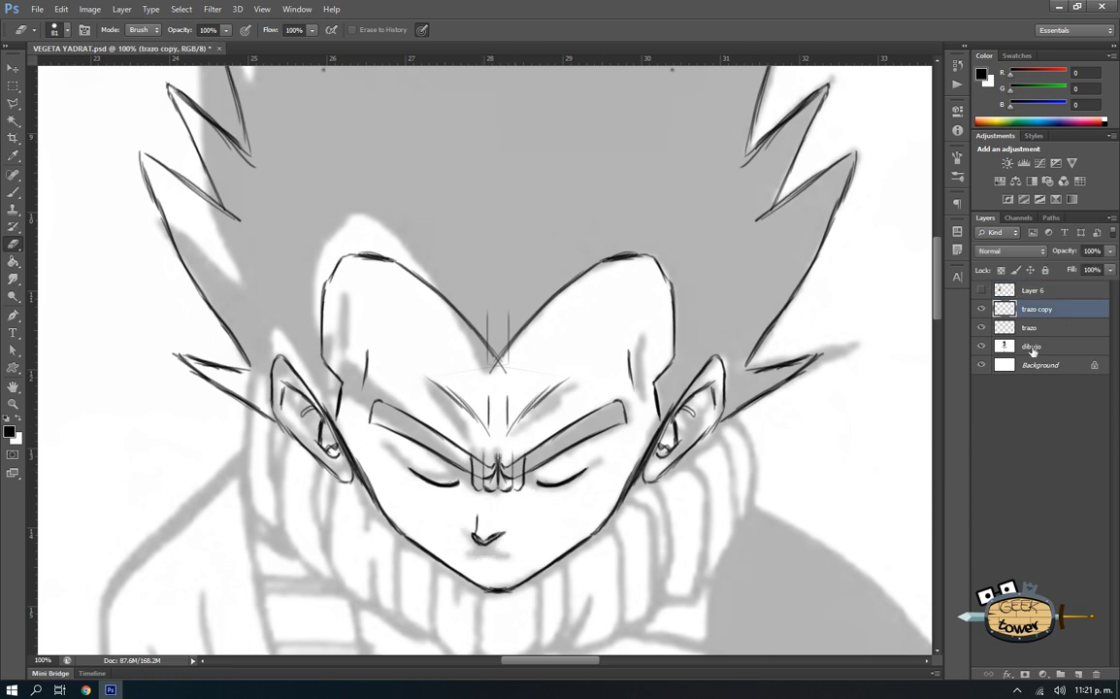
key("ctrl+t")
left_click_drag(518, 496, 493, 495)
key("Return")
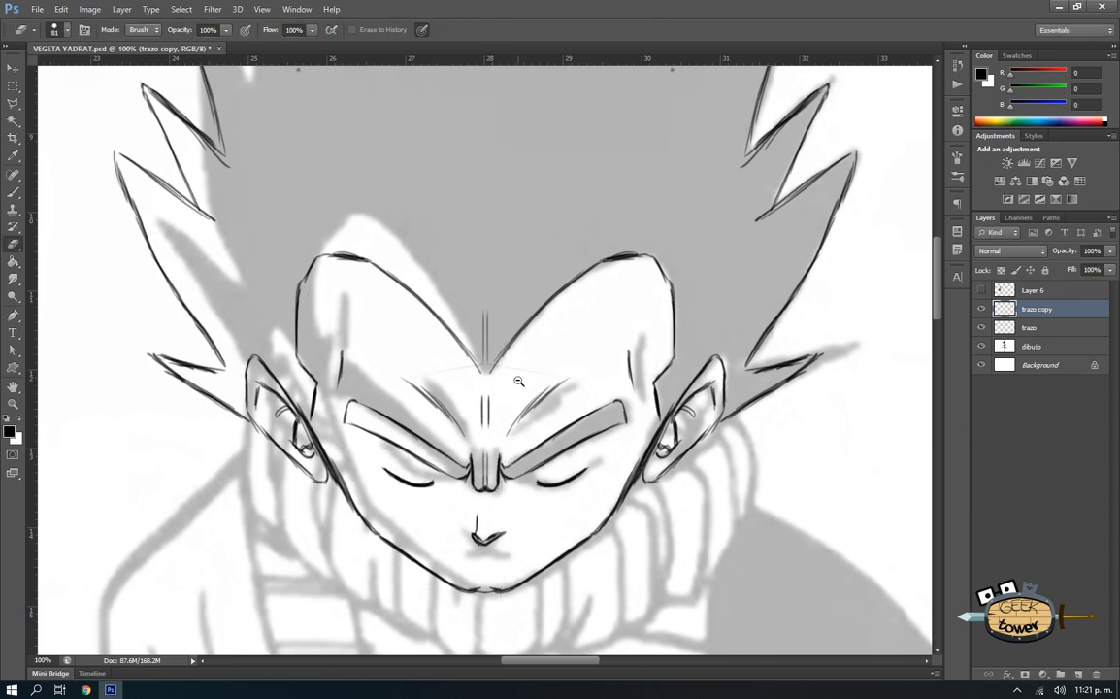
Zoom out to check the face, inspect the eraser size settings, and return to the Brush
key("ctrl+minus")
key("b")
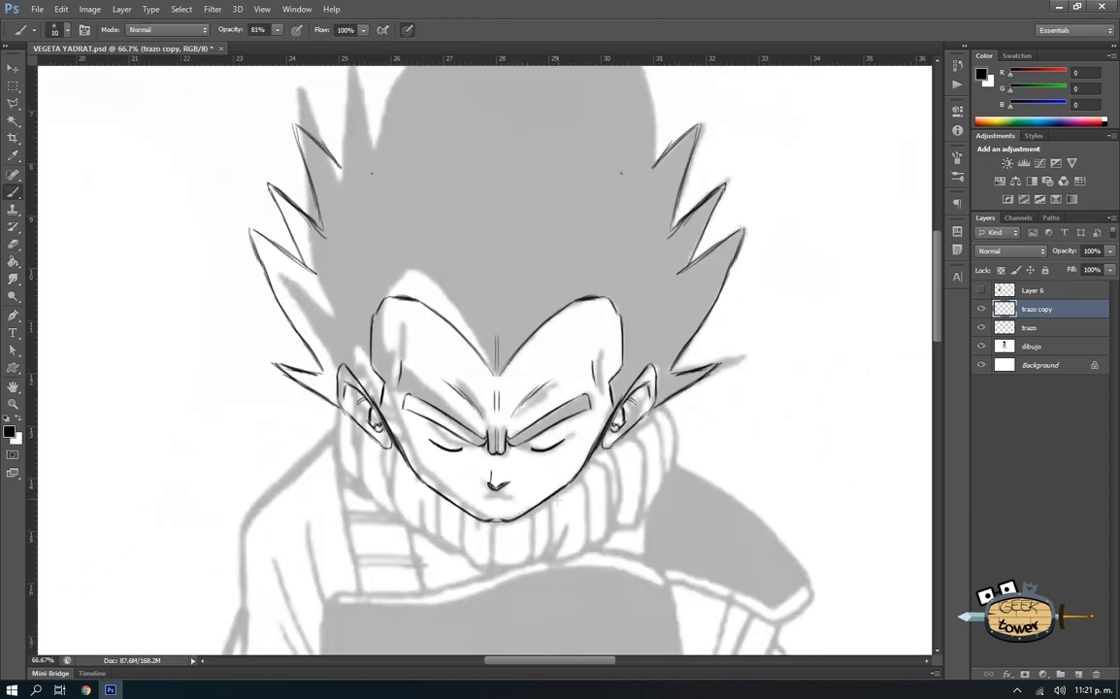
scroll(480, 519, "up", 1)
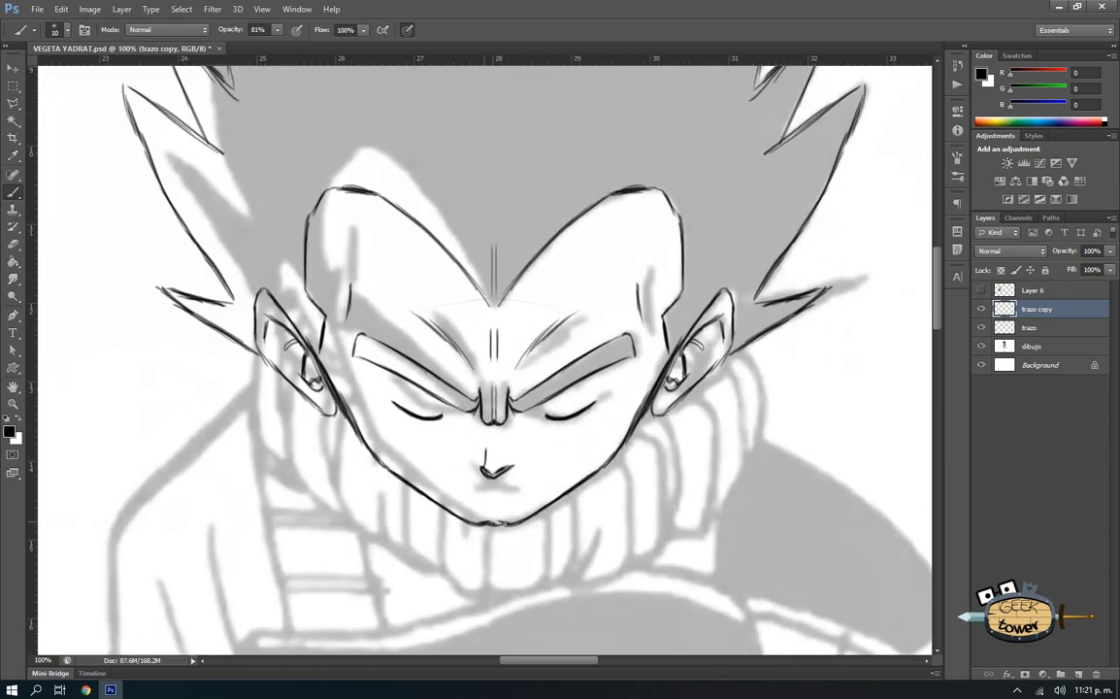
key("e")
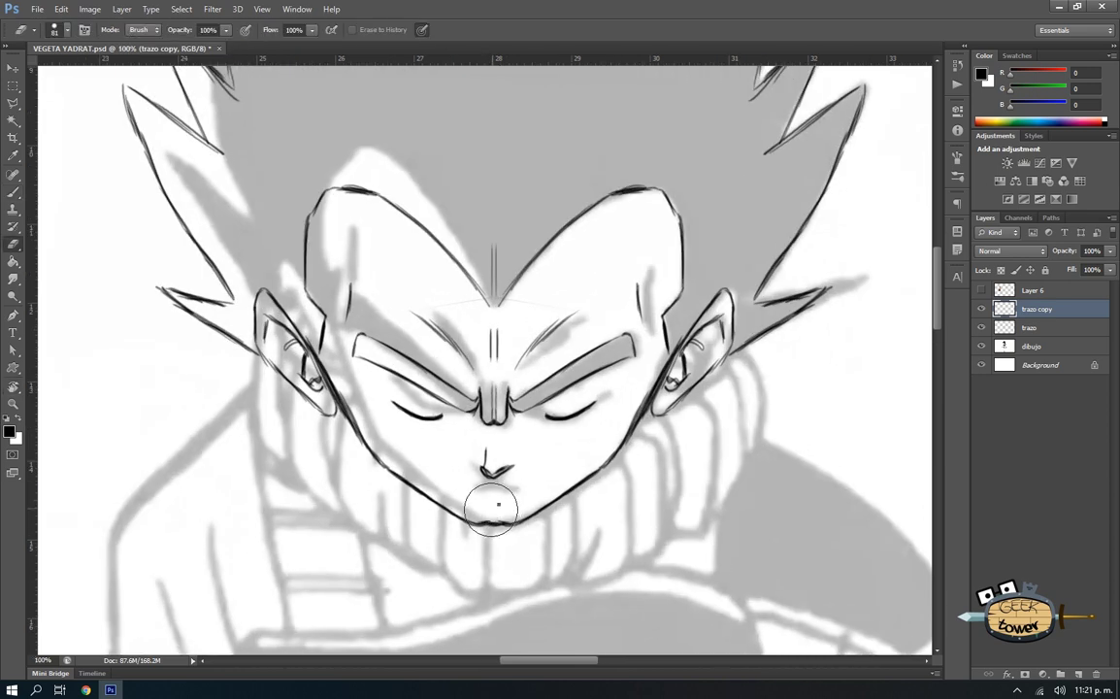
right_click(485, 514)
key("Escape")
key("b")
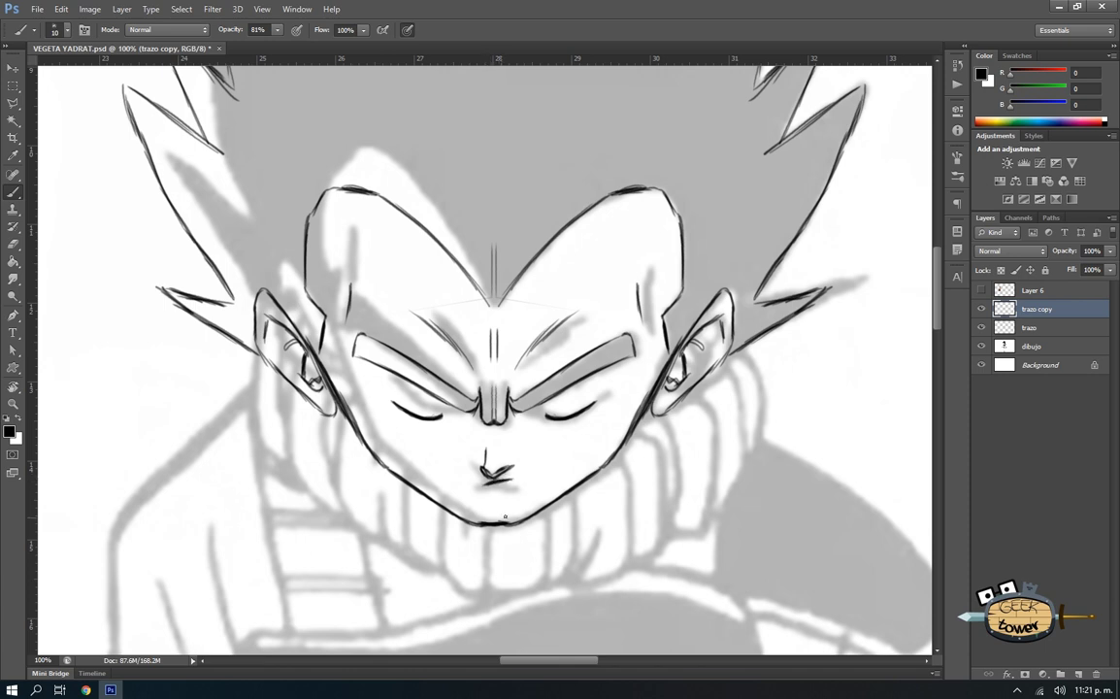
Ink a new hair spike and the left edge of the big top spike on the head
scroll(493, 324, "down", 2)
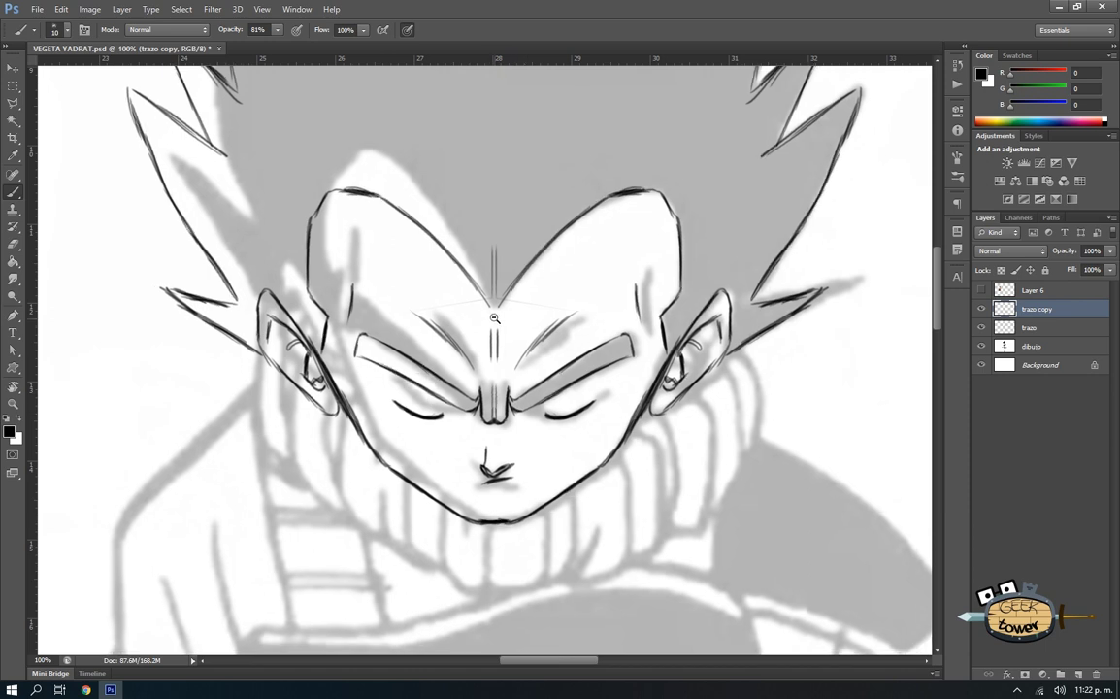
scroll(490, 282, "up", 3)
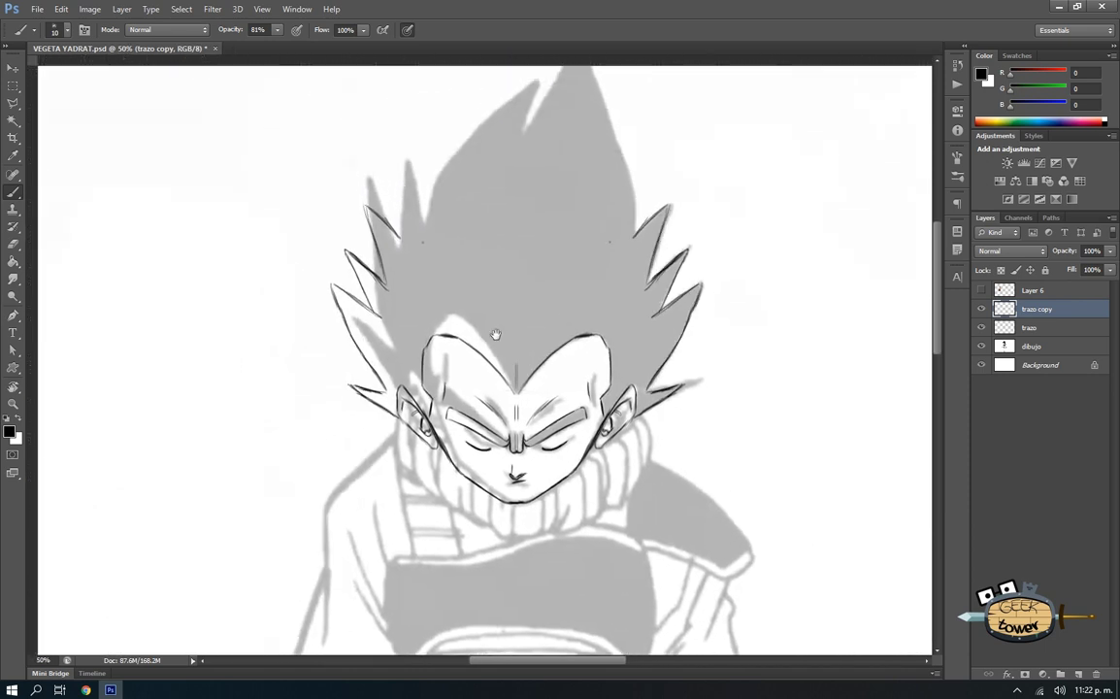
mouse_move(405, 255)
left_mouse_down()
mouse_move(434, 162)
mouse_move(423, 238)
left_mouse_up()
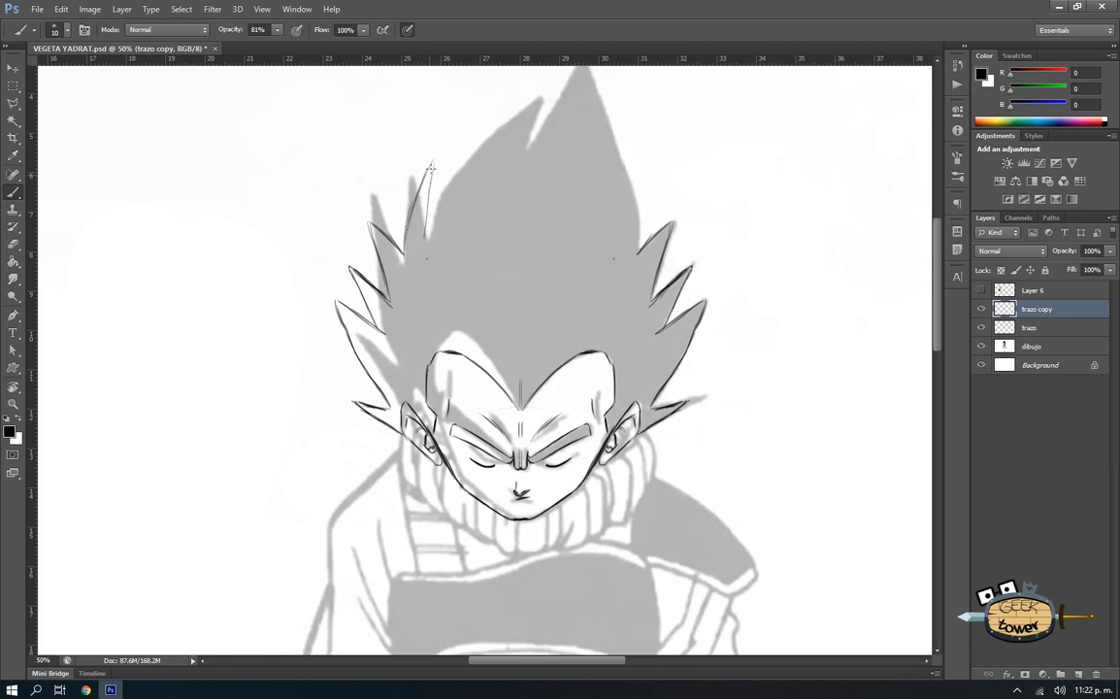
left_click_drag(431, 164, 434, 234)
scroll(450, 254, "up", 2)
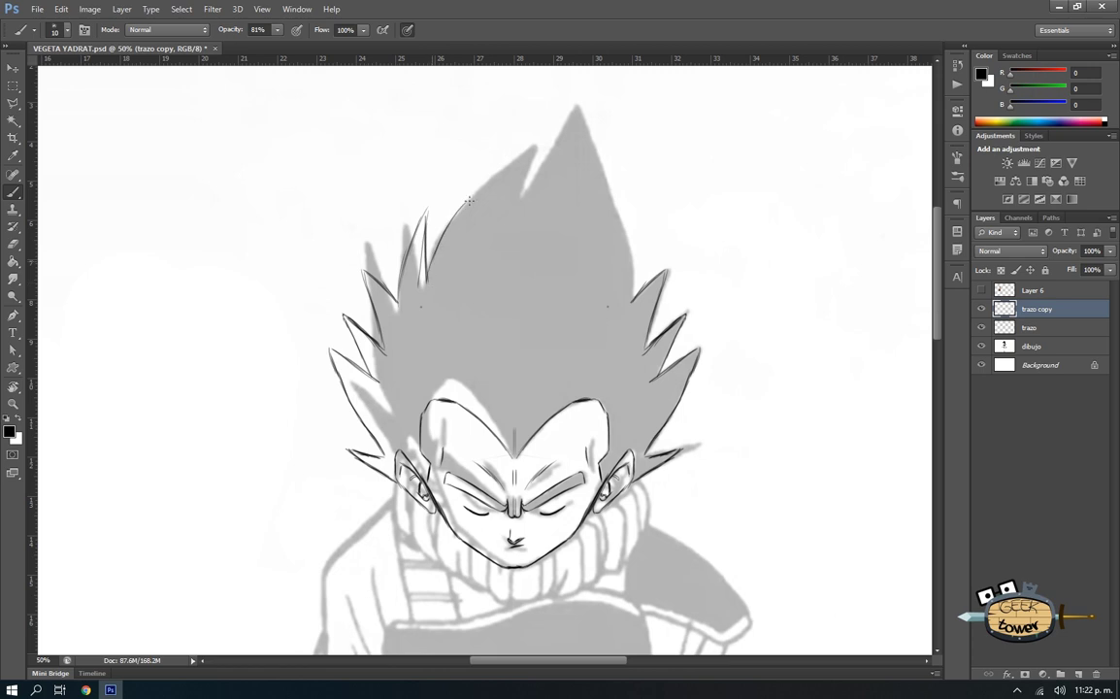
left_click_drag(450, 221, 515, 153)
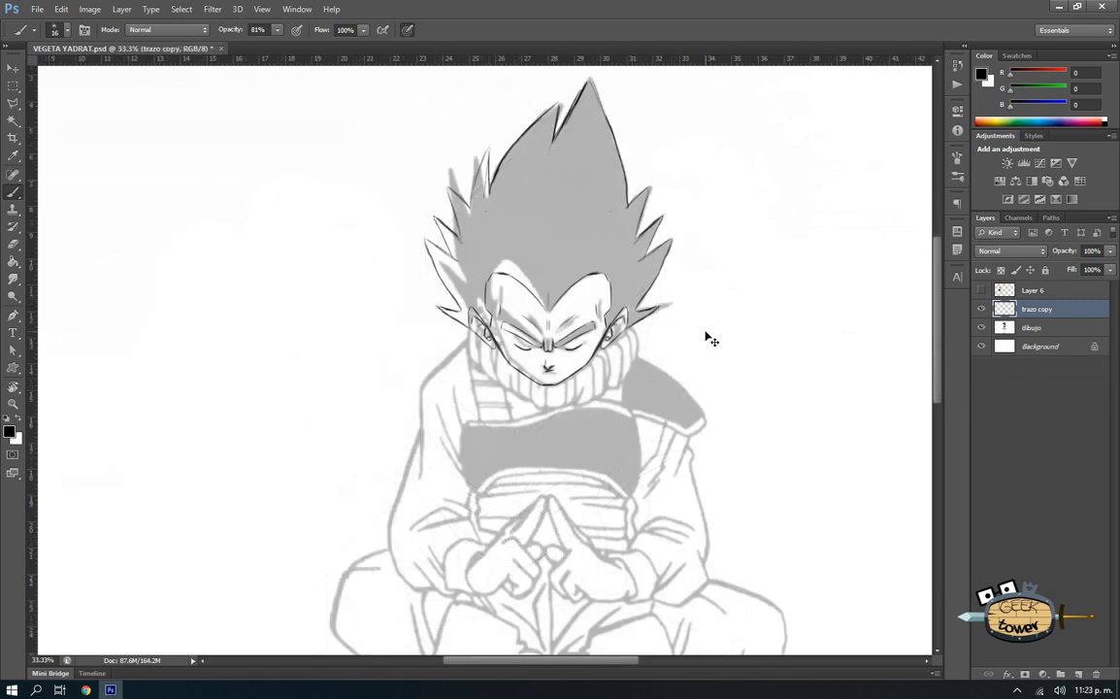
Narrow the inked head to about 88% width and hide the gray dibujo sketch layer
key("ctrl+t")
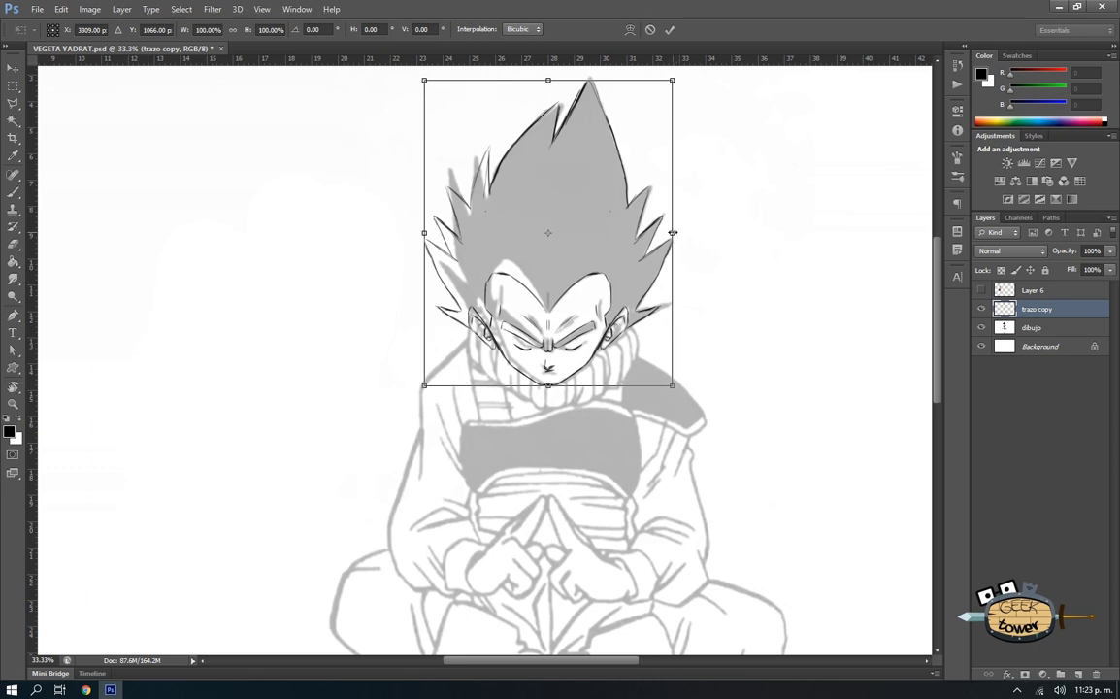
left_click_drag(669, 232, 672, 233)
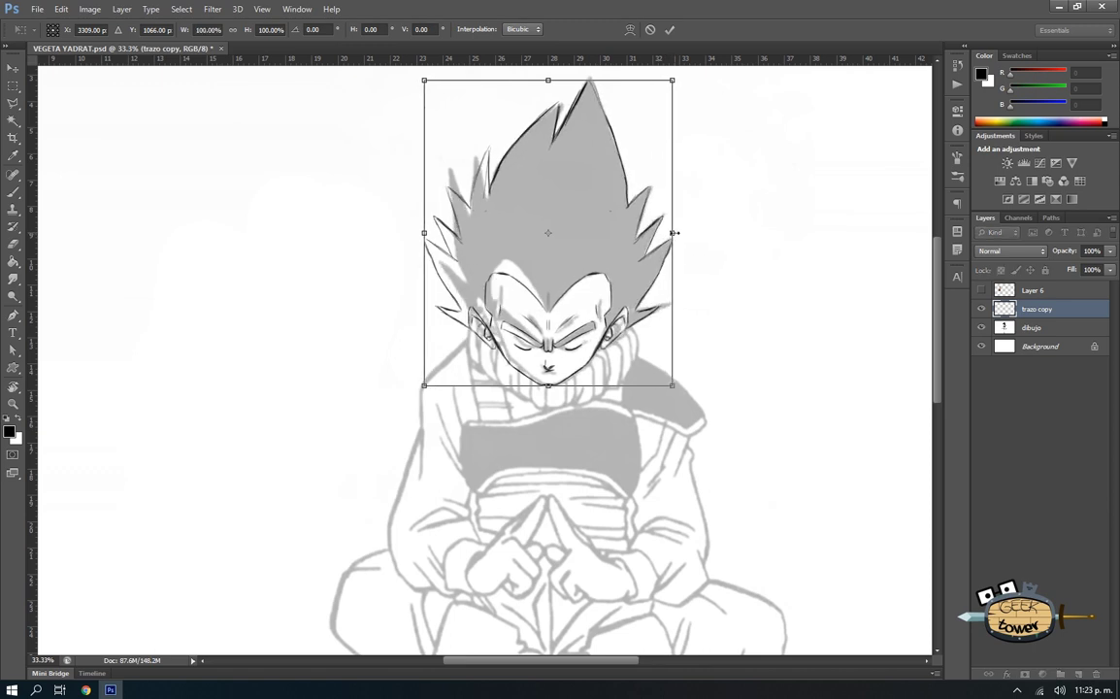
left_click_drag(674, 232, 623, 233)
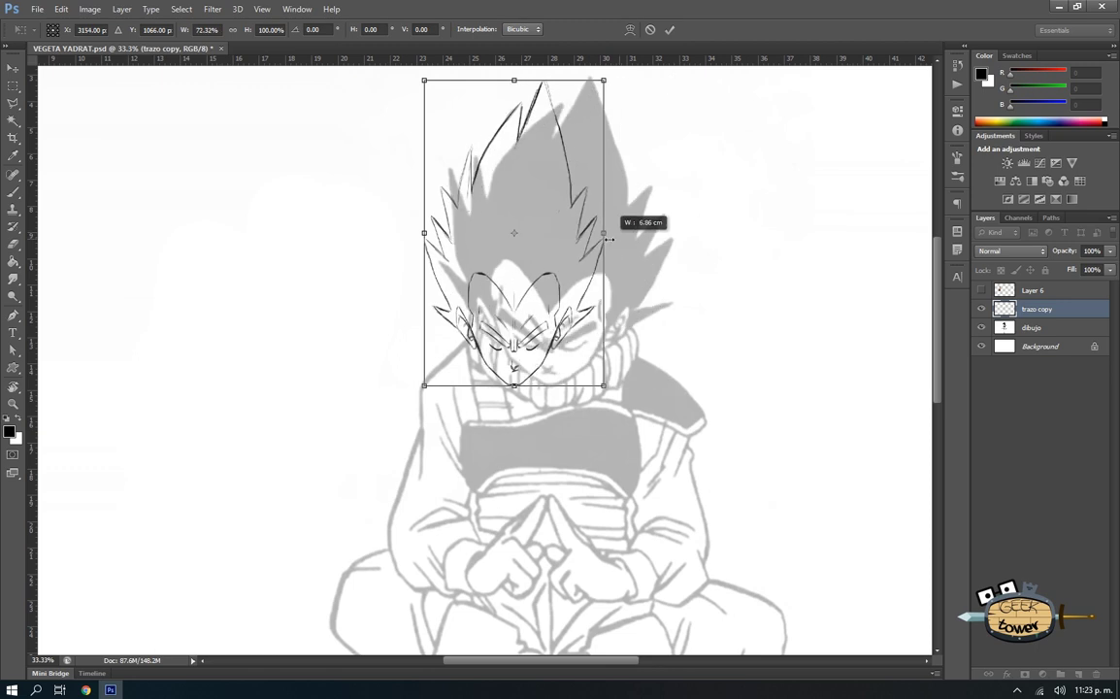
key("ctrl+z")
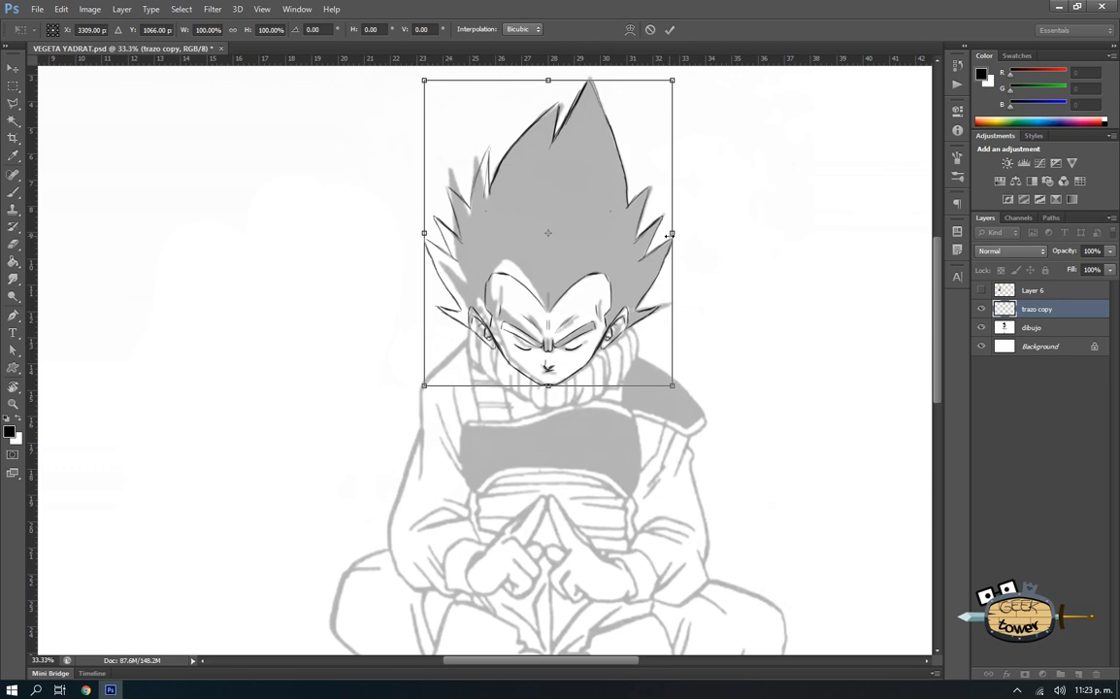
left_click_drag(673, 234, 658, 234)
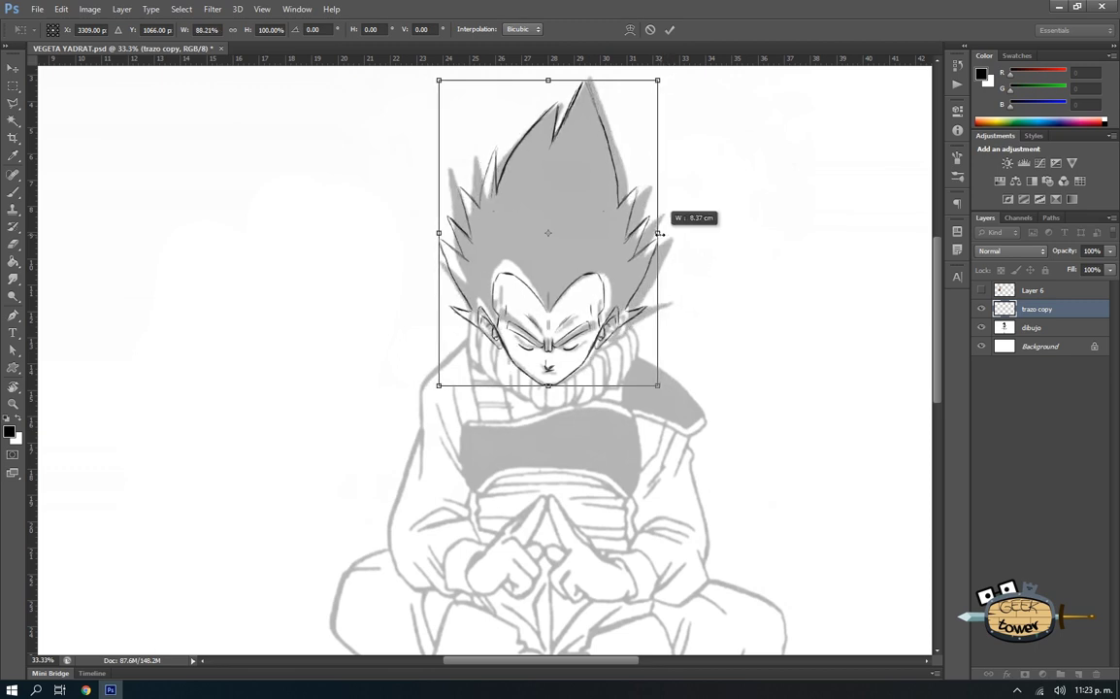
left_click_drag(548, 233, 621, 260)
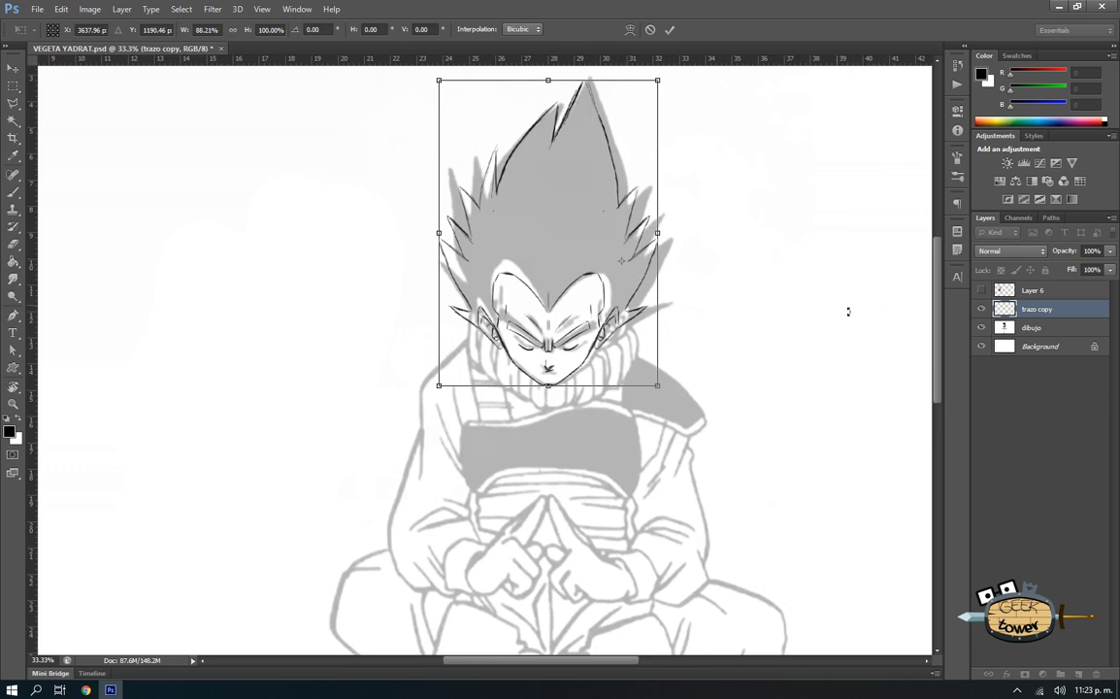
key("Return")
key("b")
left_click(980, 327)
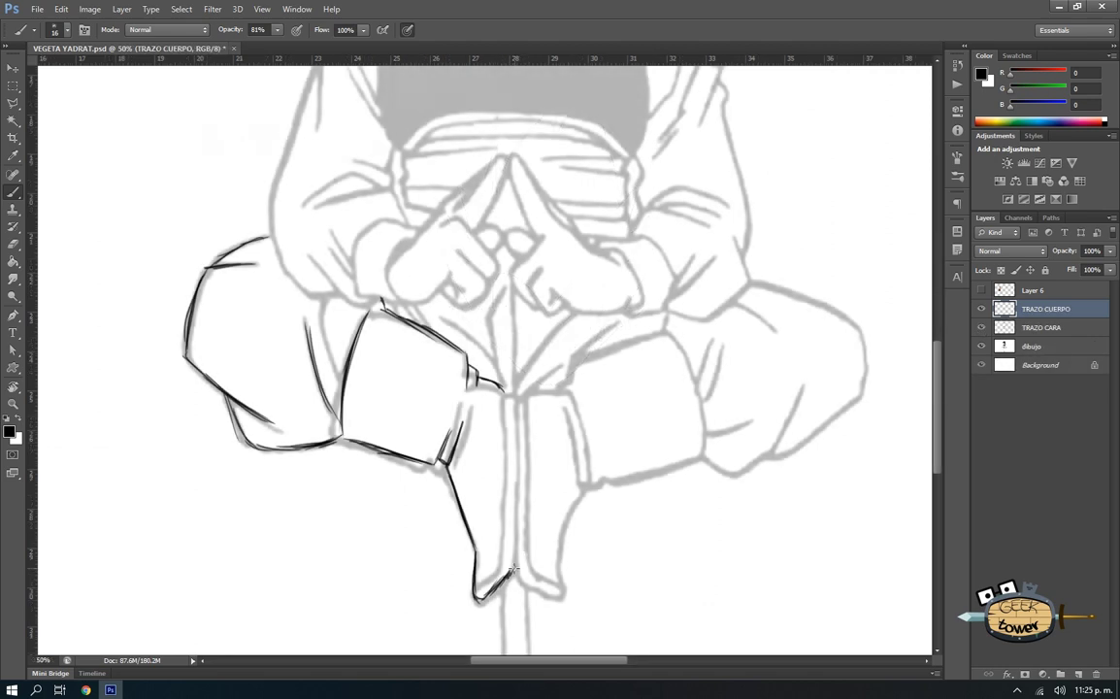
Ink the centre seam up from the foot, discarding an extra thin stroke
left_click_drag(514, 541, 506, 400)
left_click_drag(518, 571, 511, 419)
left_click_drag(505, 479, 504, 335)
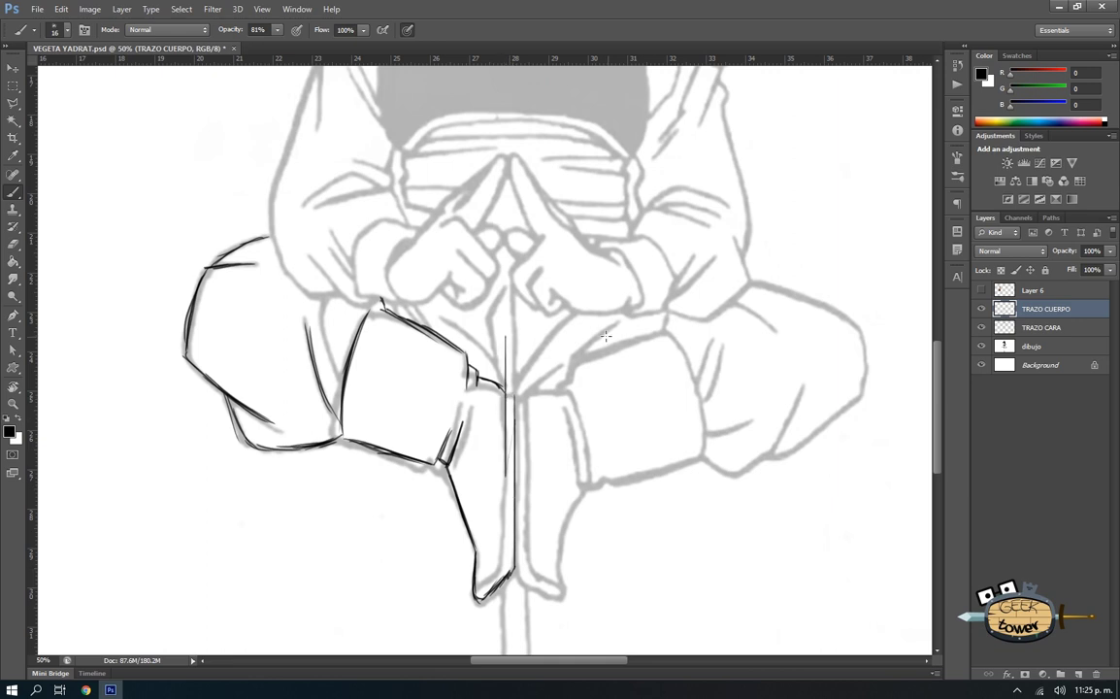
key("ctrl+z")
Redraw the straight line beside the centre seam and place a vertical guide down the figure's middle
left_click_drag(529, 393, 740, 393)
key("ctrl+z")
left_click_drag(516, 551, 512, 402)
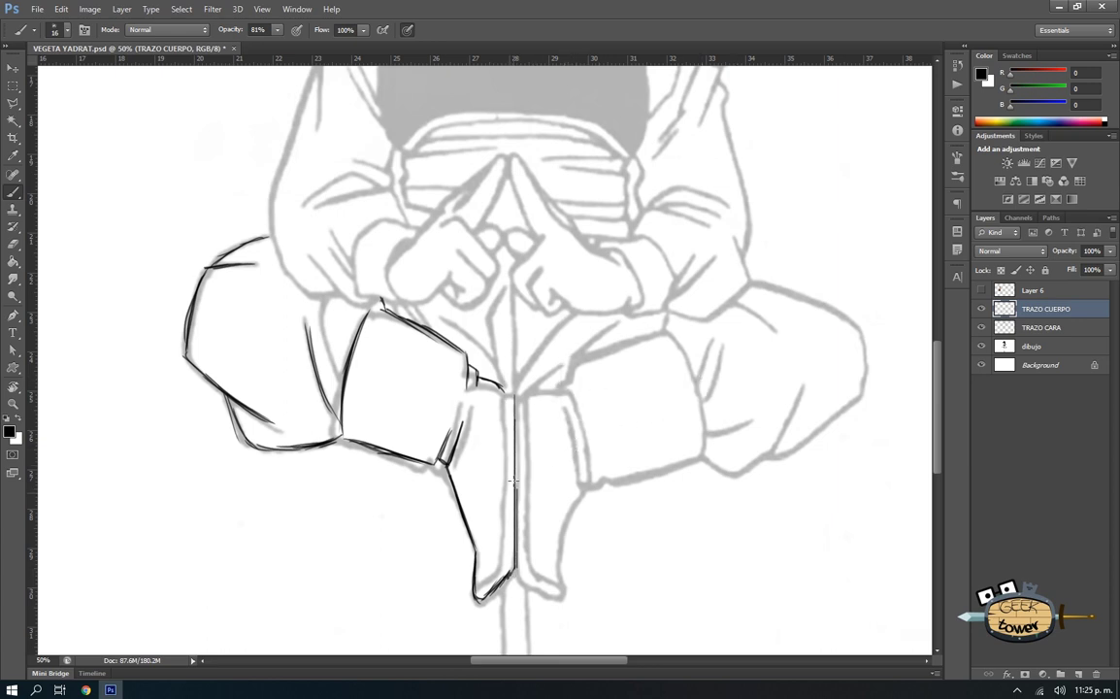
left_click_drag(516, 568, 513, 397)
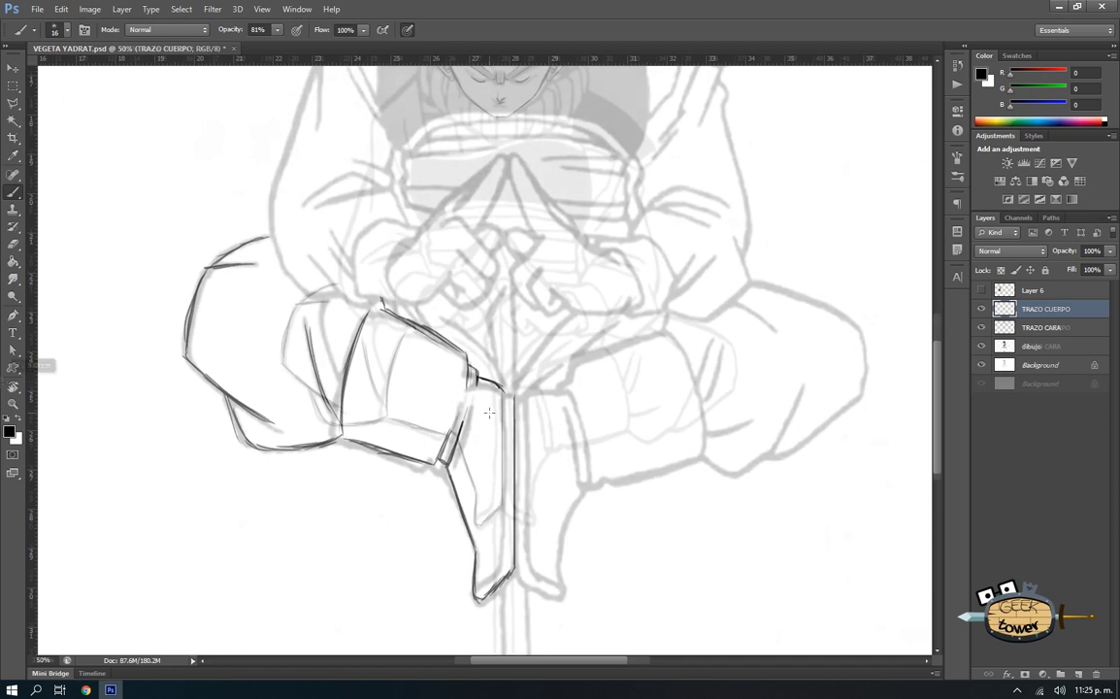
left_click_drag(35, 393, 501, 423)
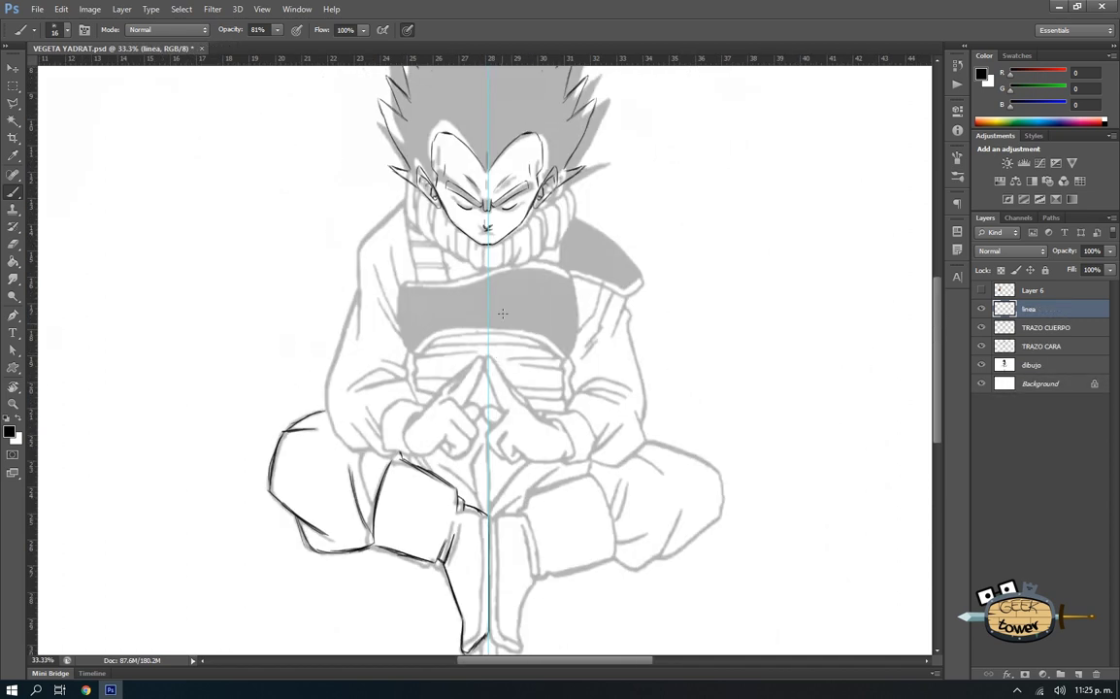
Zoom in on the joined hands, undo stray lines along the guide, and hide the centre guide
key("v")
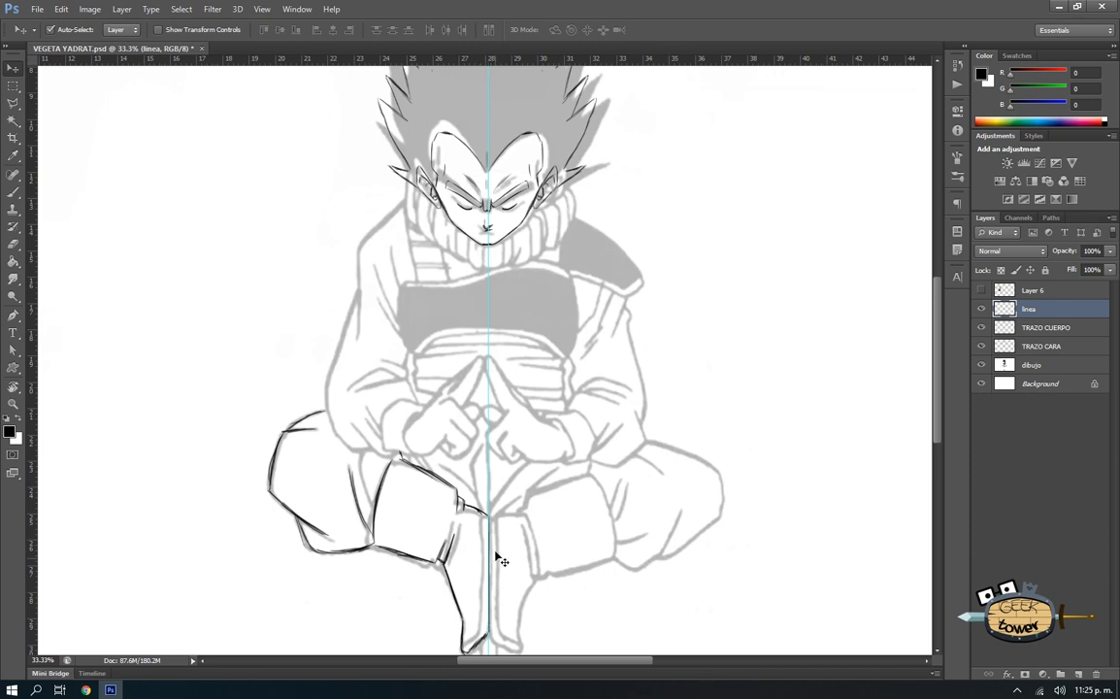
left_click(491, 347)
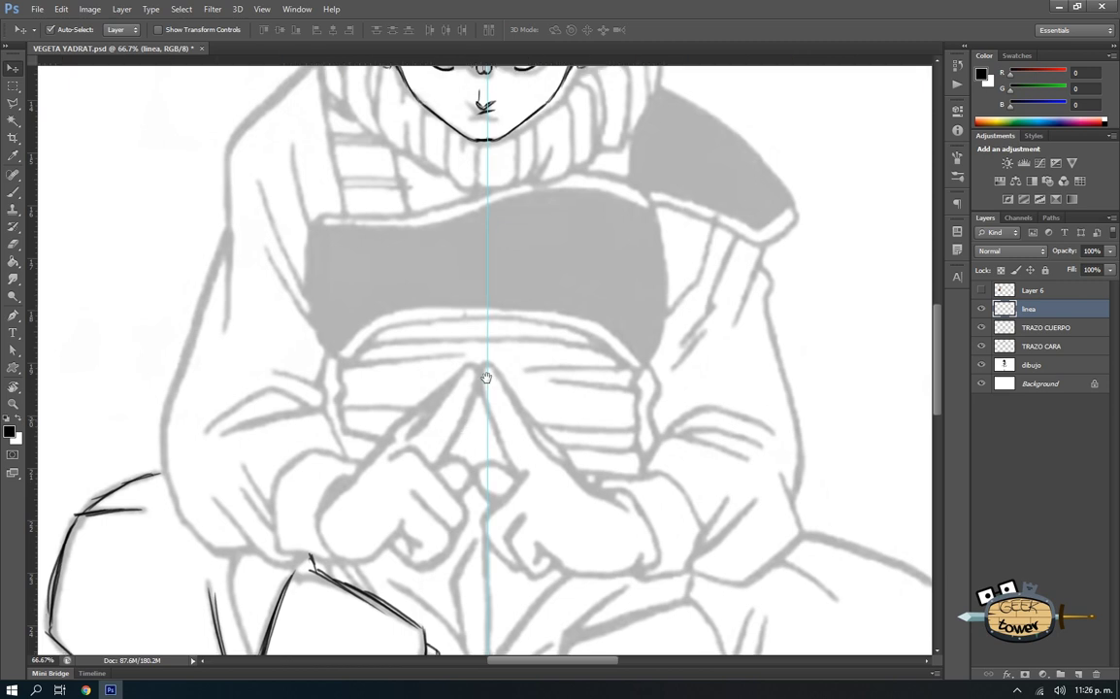
left_click_drag(471, 441, 514, 315)
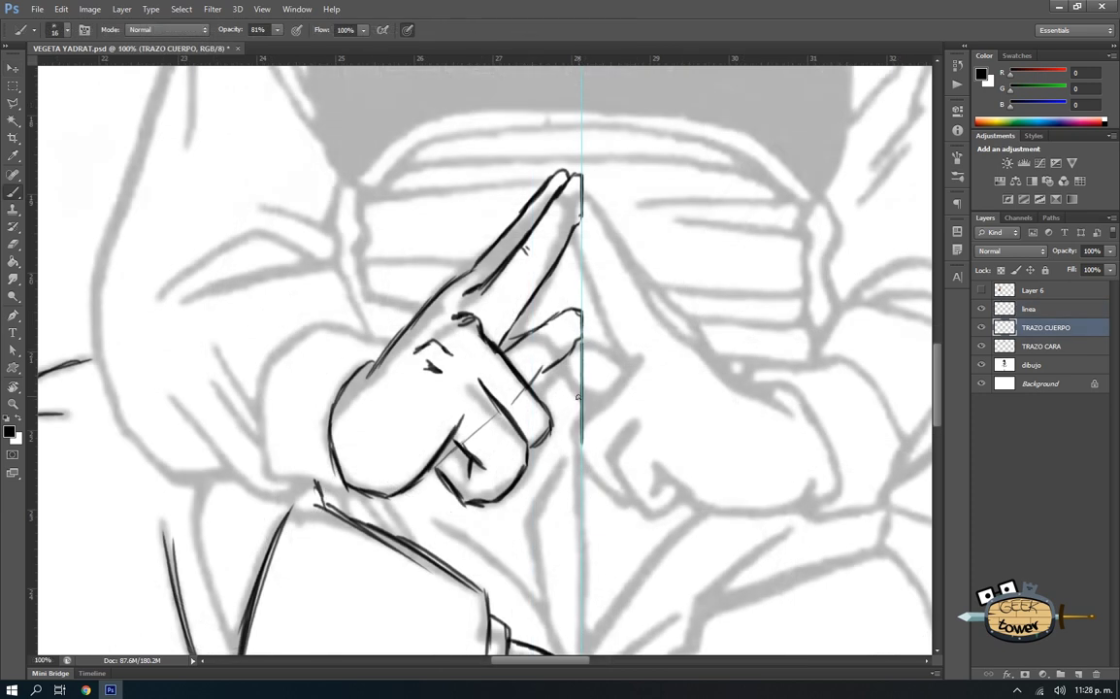
key("ctrl+z")
left_click_drag(581, 361, 581, 474)
key("ctrl+z")
key("ctrl+semicolon")
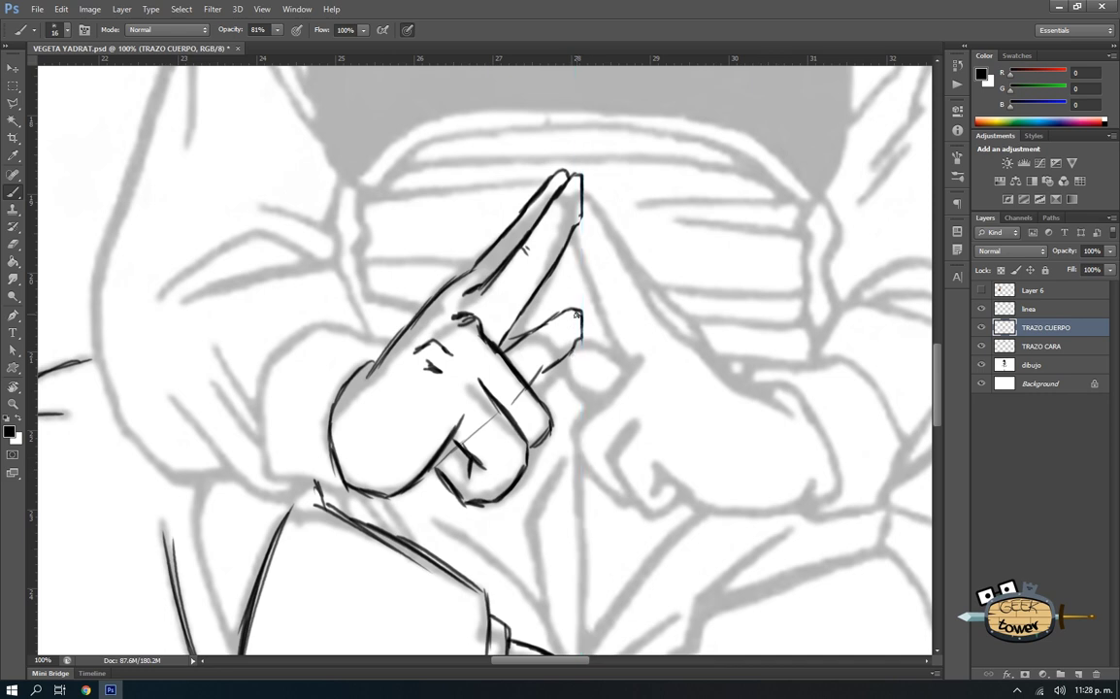
key("ctrl+semicolon")
key("ctrl+semicolon")
key("ctrl+semicolon")
key("ctrl+semicolon")
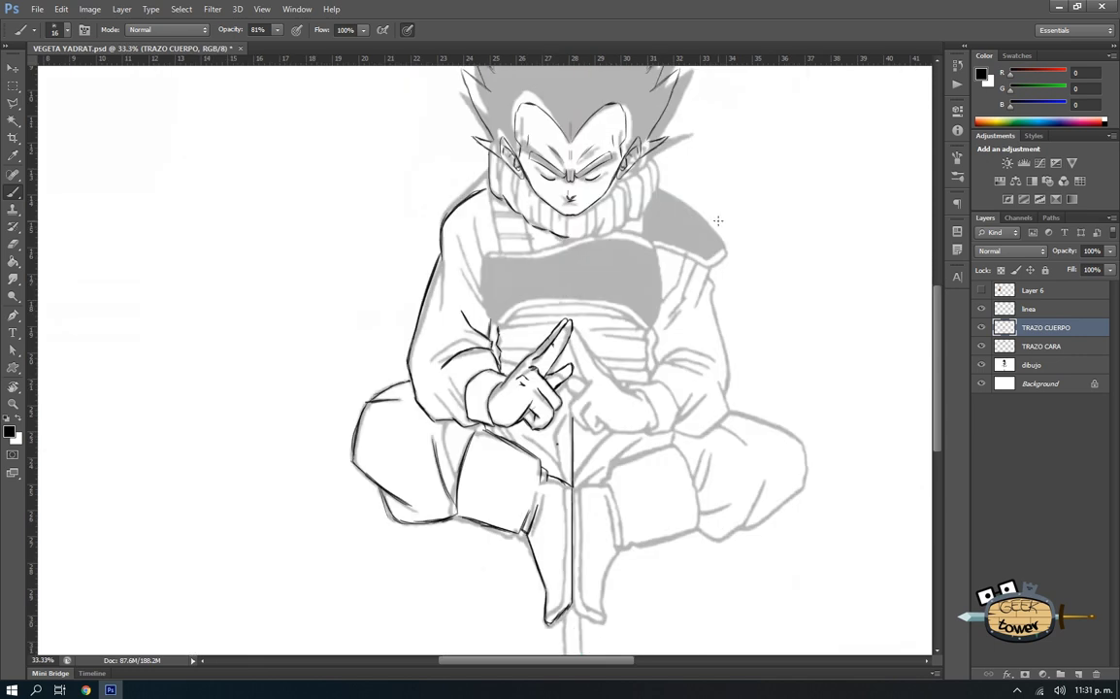
Duplicate the TRAZO CUERPO body layer and flip the copy horizontally
left_click(980, 327)
key("ctrl+j")
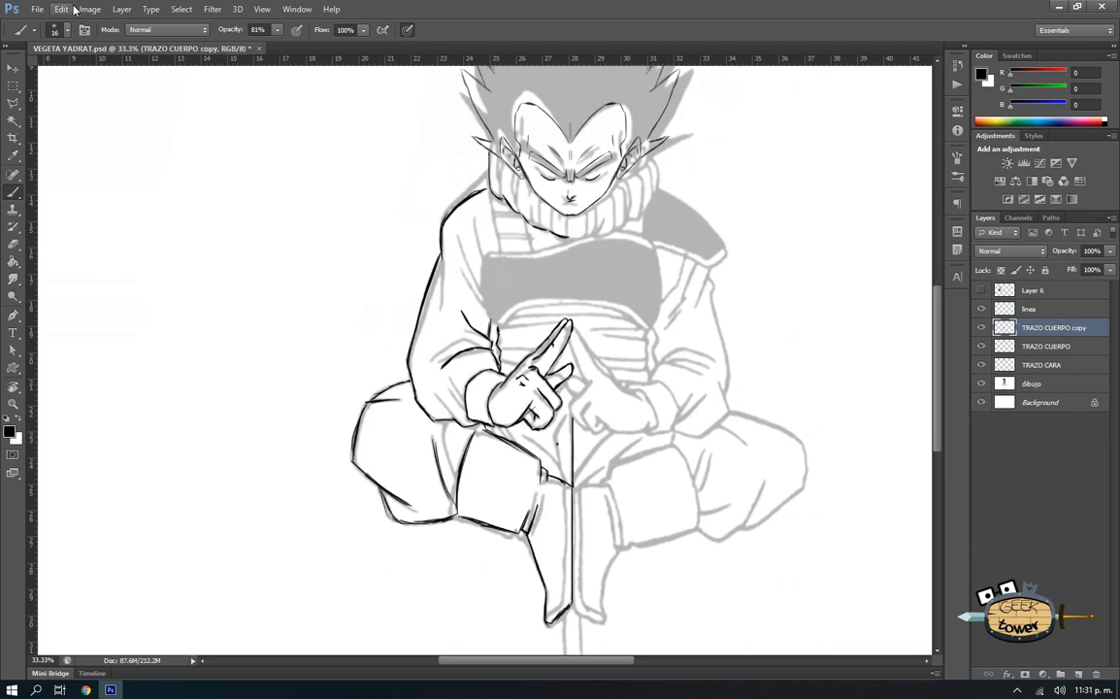
left_click(61, 8)
mouse_move(81, 269)
left_click(296, 413)
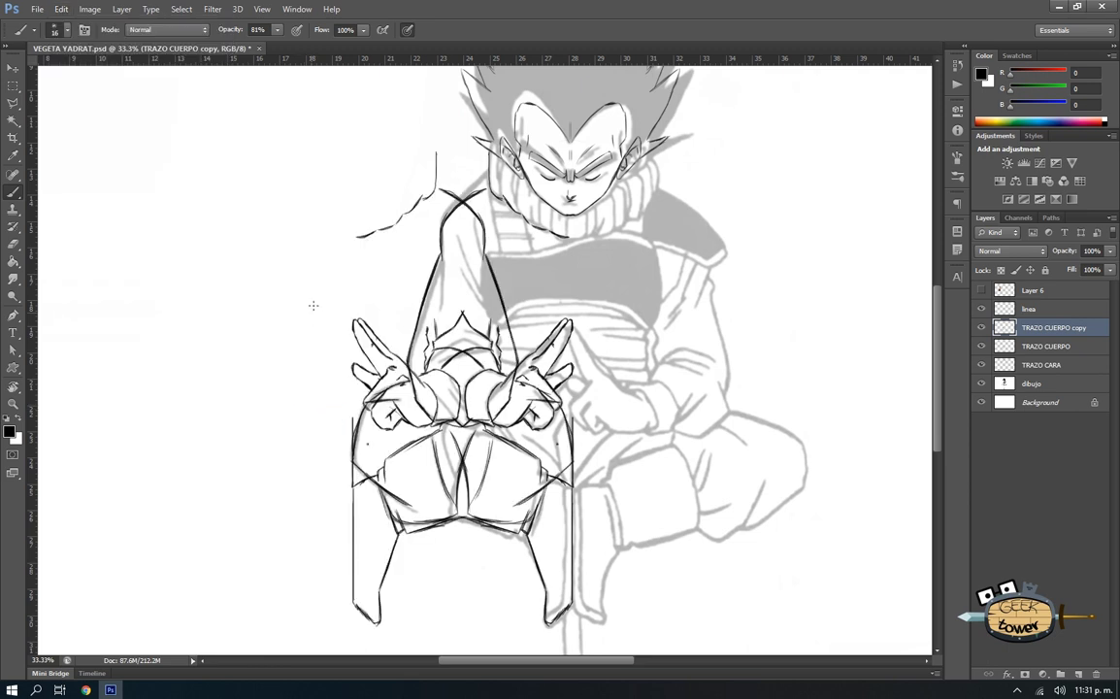
Slide the mirrored body half to the right beside the original
key("ctrl+t")
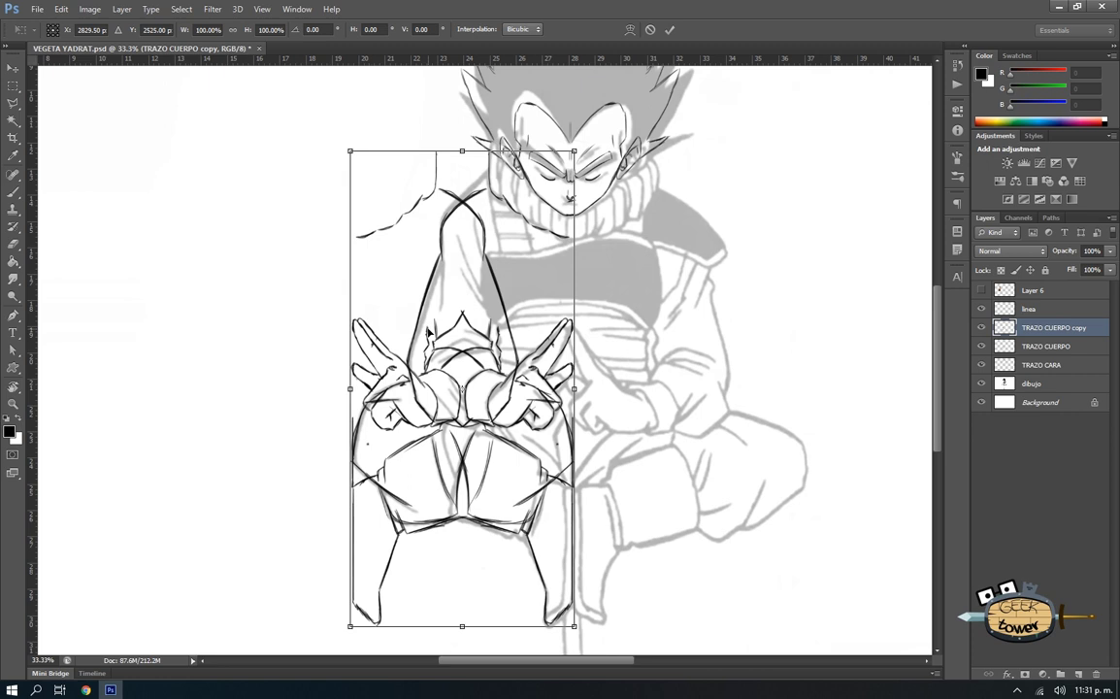
mouse_move(427, 333)
left_mouse_down()
mouse_move(676, 333)
mouse_move(648, 335)
left_mouse_up()
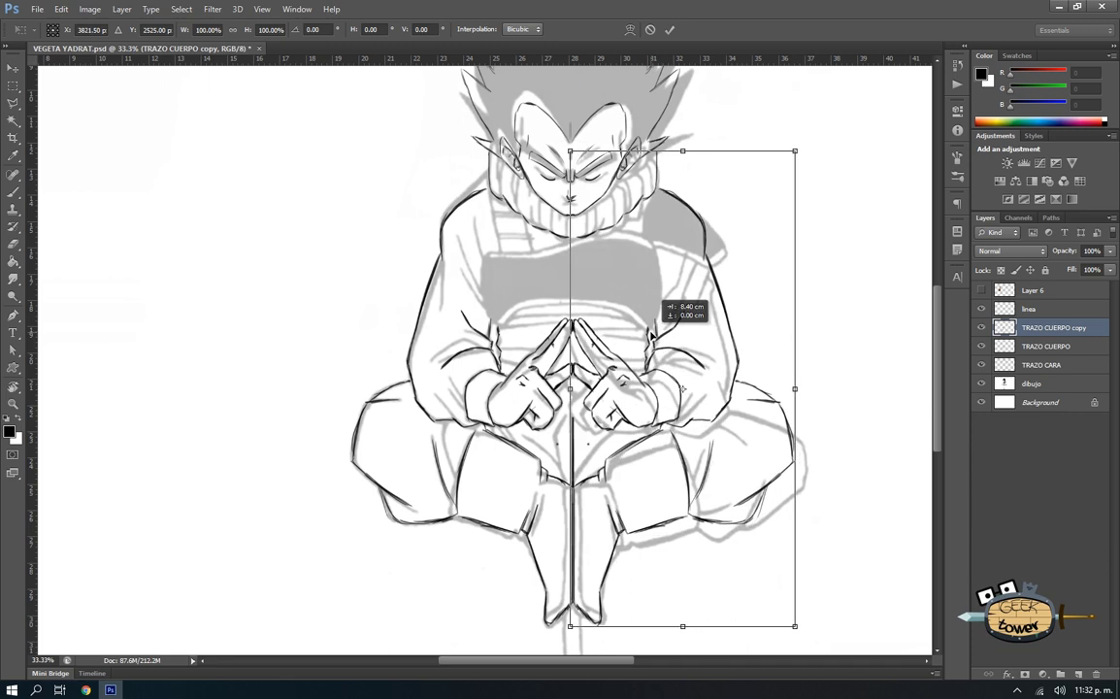
key("Return")
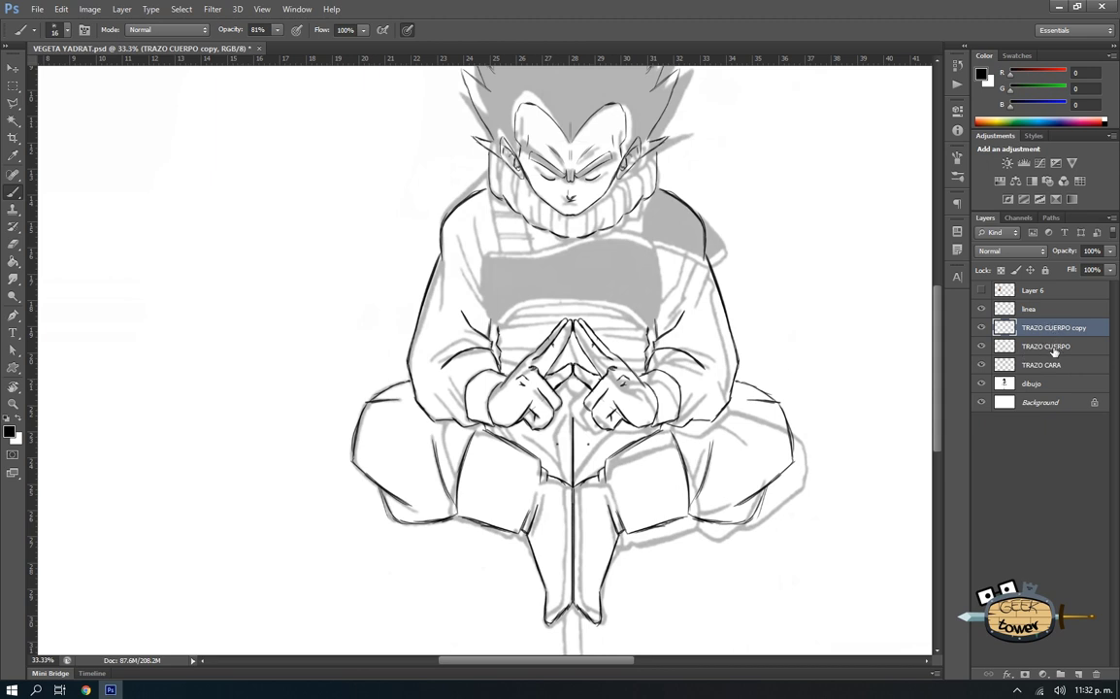
Merge the two body halves into one layer and erase the stray line over the right shoulder
left_click(1054, 351, "ctrl")
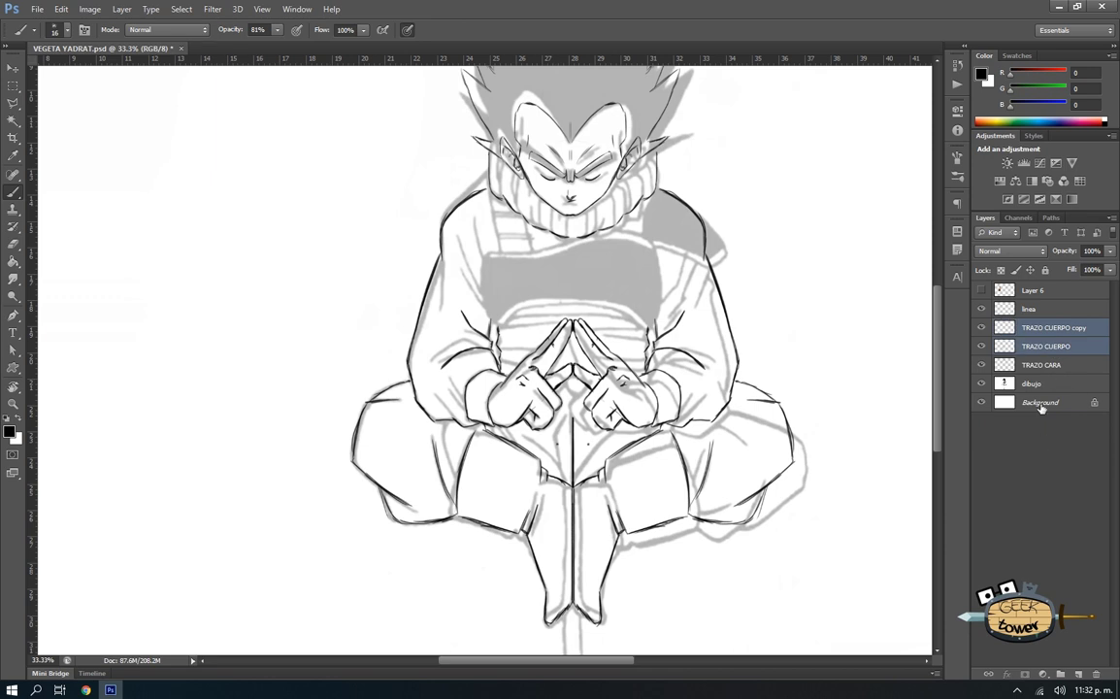
key("ctrl+e")
left_click(981, 328)
key("e")
right_click(696, 206)
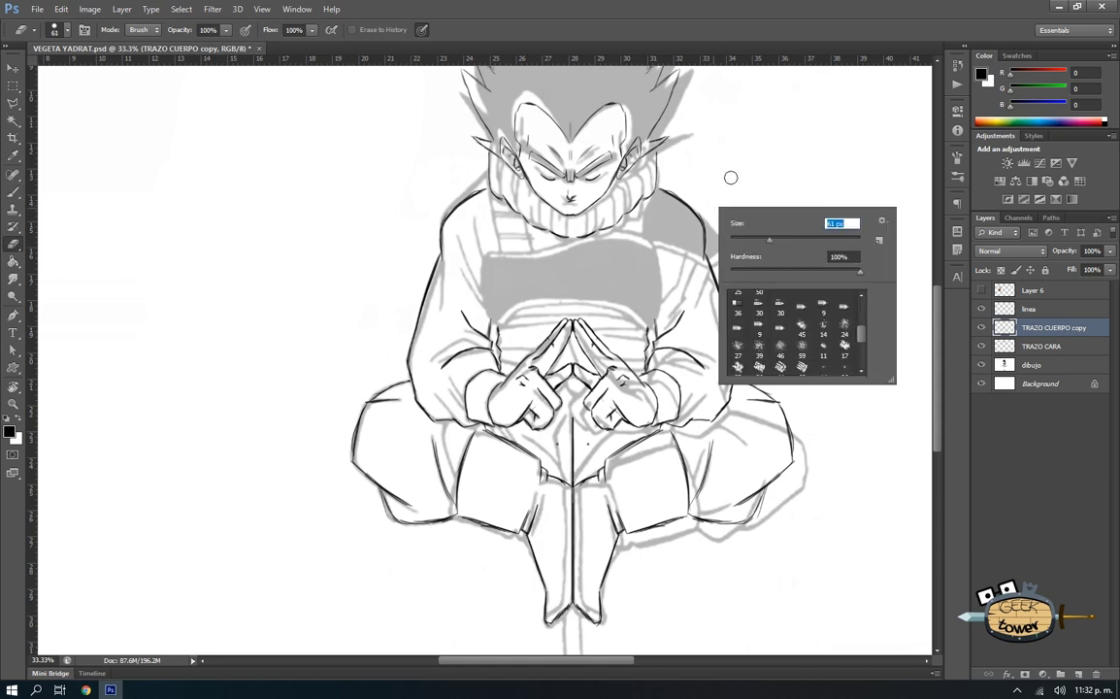
key("Escape")
mouse_move(666, 189)
left_mouse_down()
mouse_move(706, 223)
mouse_move(707, 254)
left_mouse_up()
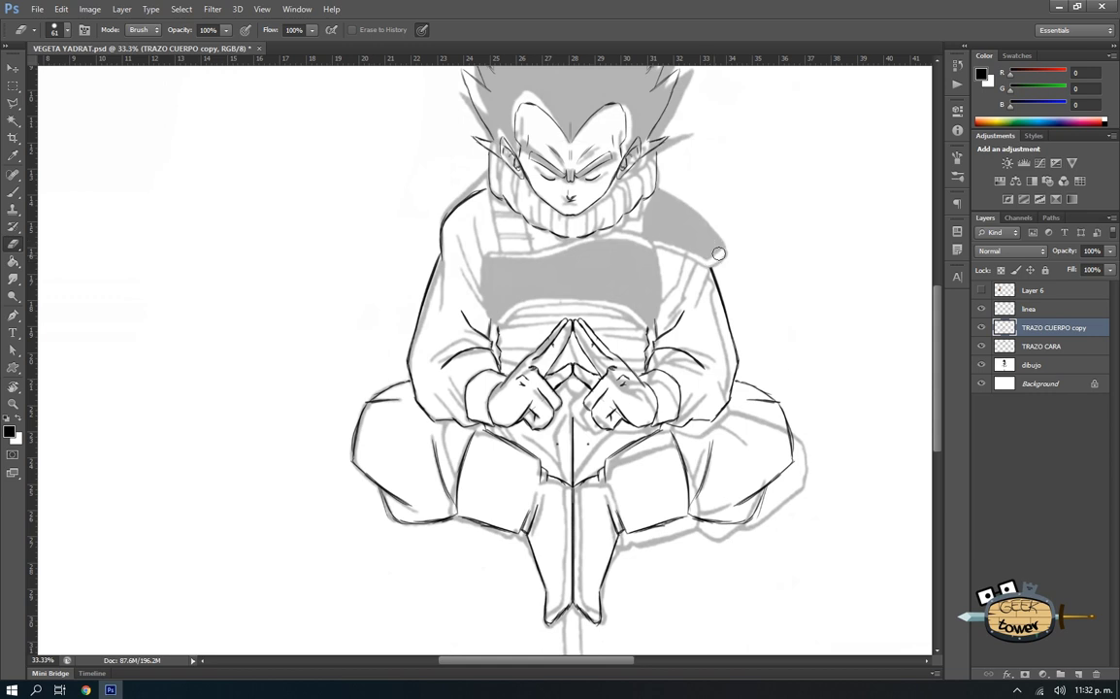
Dismiss the no-layer warning and add a new layer named TRAZO DETALLES above the body layer
left_click(975, 530)
left_click(802, 406)
key("Return")
left_click(1065, 334)
key("ctrl+shift+alt+n")
double_click(1031, 327)
type("TRAZO DETALLES")
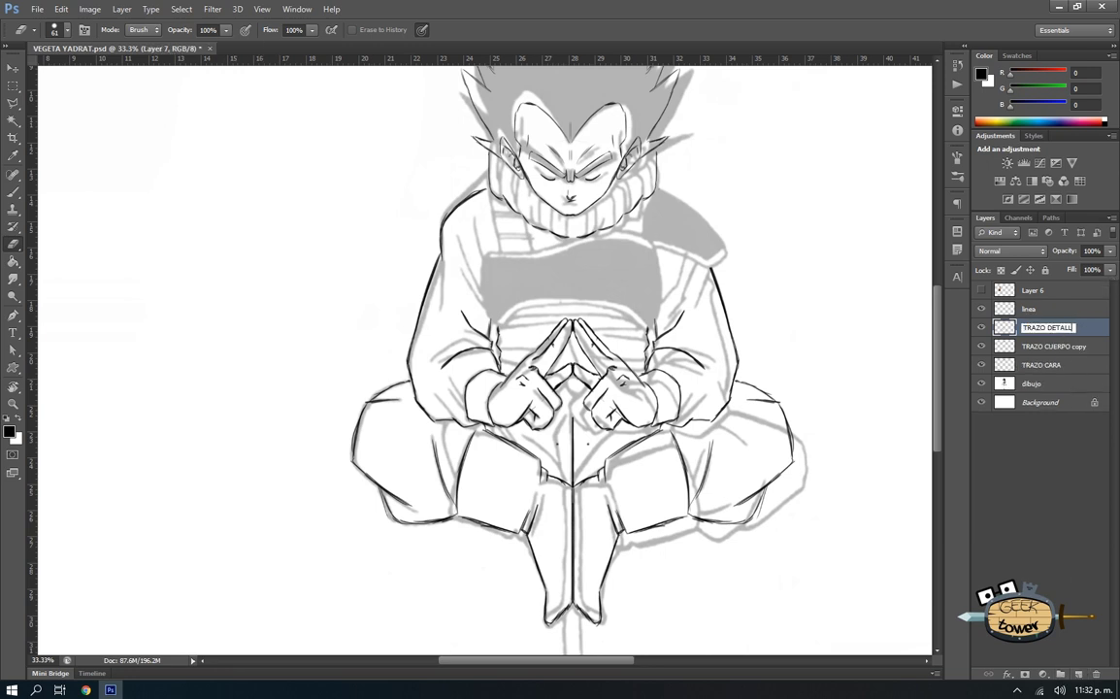
key("Return")
Rename the merged body layer to TRAZO CUERPO by removing the copy suffix
double_click(1098, 345)
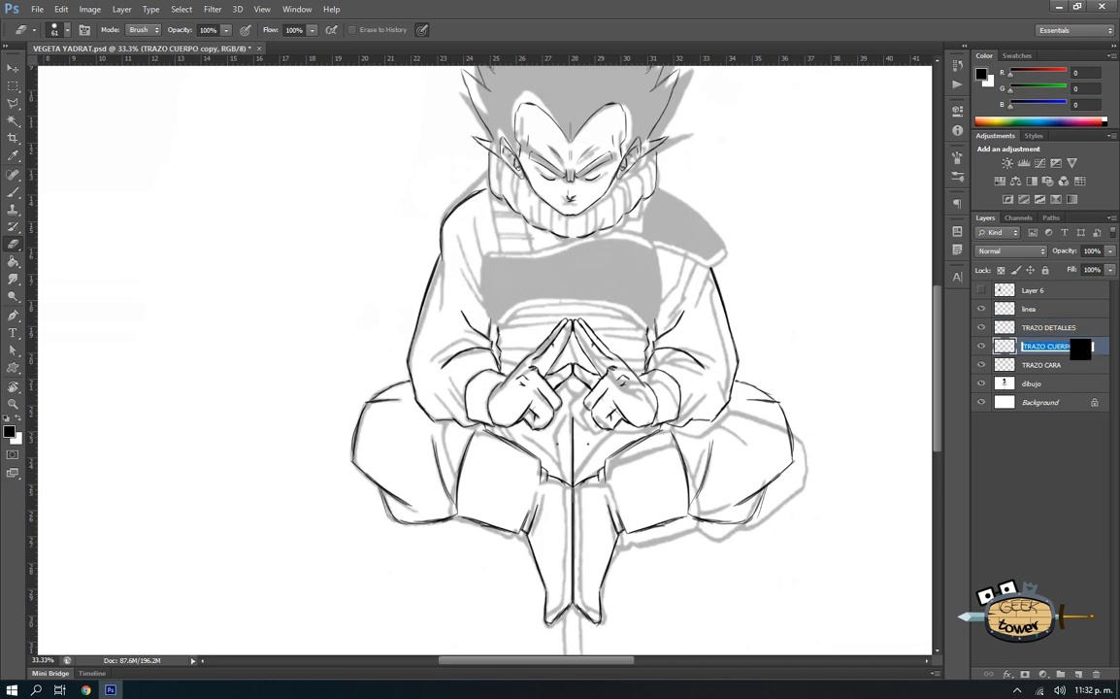
key("BackSpace")
key("BackSpace")
key("BackSpace")
left_click(1048, 383)
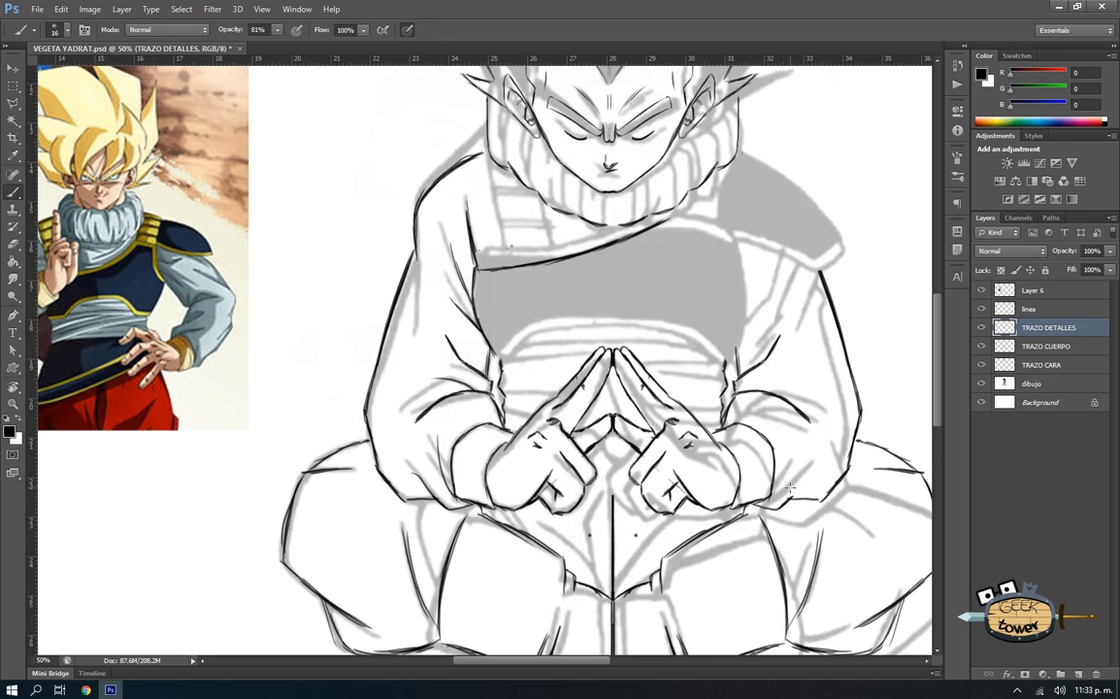
Undo a stray stroke near the right knee and ink a fold line on the sleeve
left_click_drag(830, 466, 795, 495)
key("ctrl+z")
left_click_drag(764, 375, 782, 393)
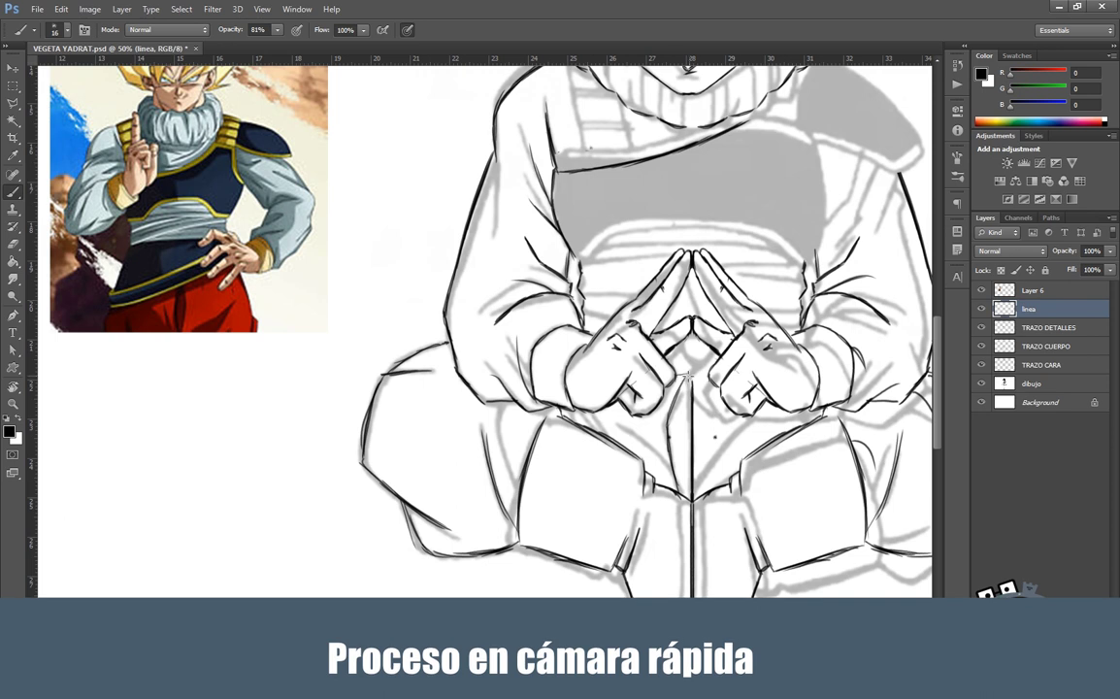
Ink below the hands, the shirt edge, the grey chest band's lower edge and the shoulder edge
left_click_drag(680, 375, 711, 373)
left_click_drag(578, 254, 699, 224)
mouse_move(549, 198)
left_mouse_down()
mouse_move(722, 208)
mouse_move(733, 253)
left_mouse_up()
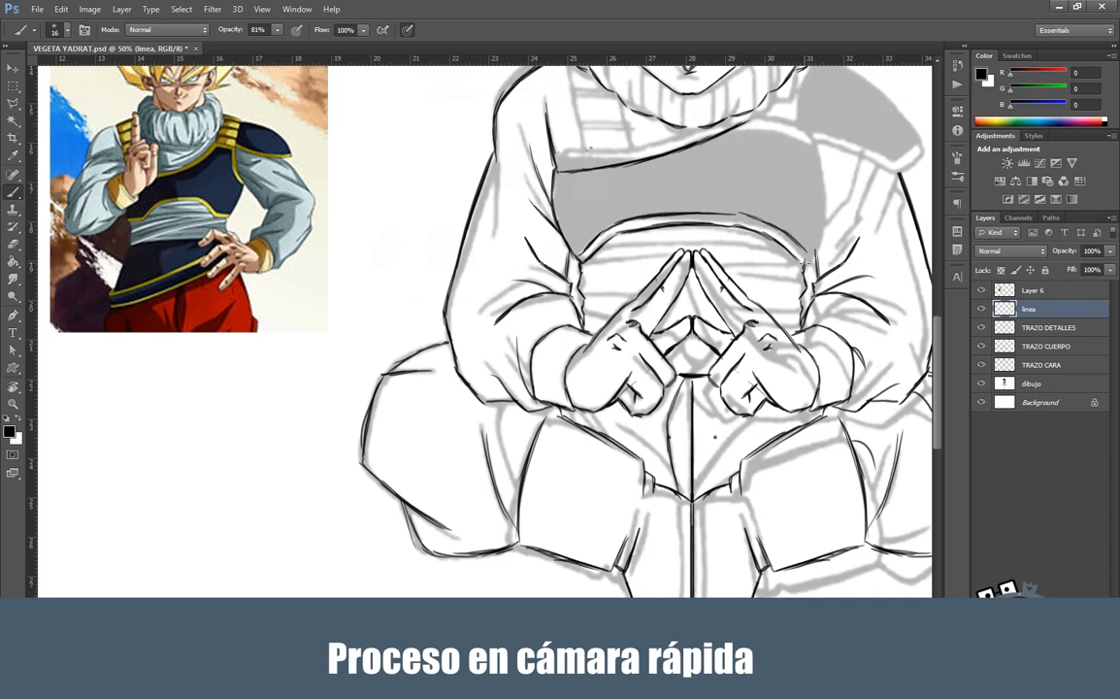
left_click_drag(683, 180, 736, 169)
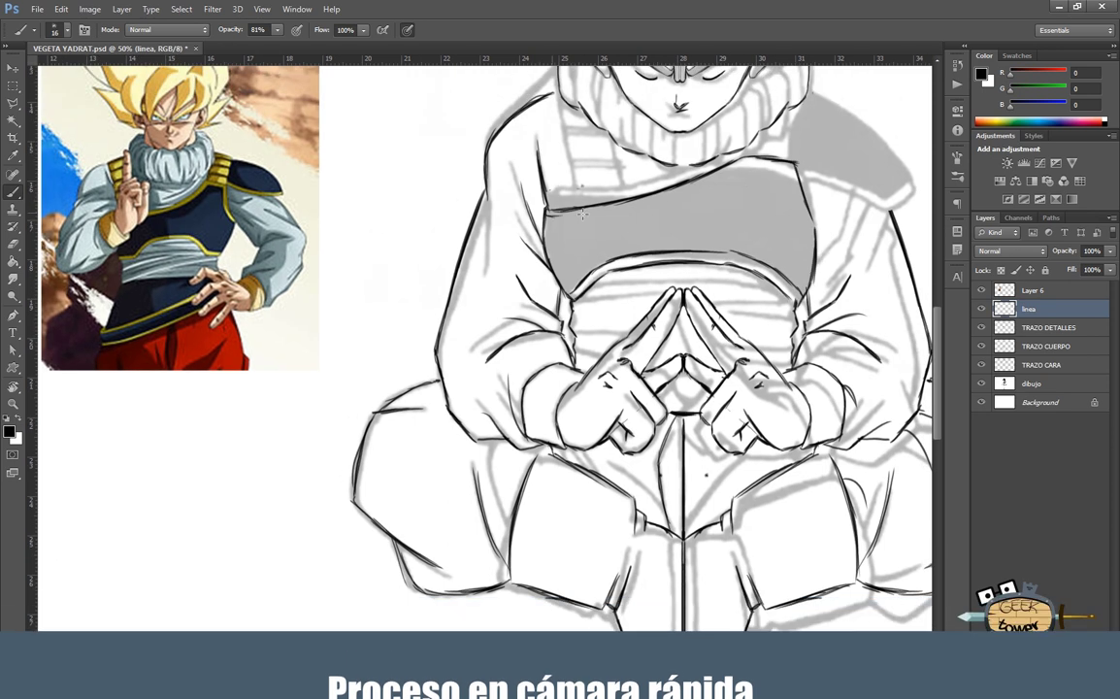
scroll(679, 340, "down", 2)
Touch up the shoulder lines, then move up to the linea layer with the Brush active
scroll(594, 412, "up", 3)
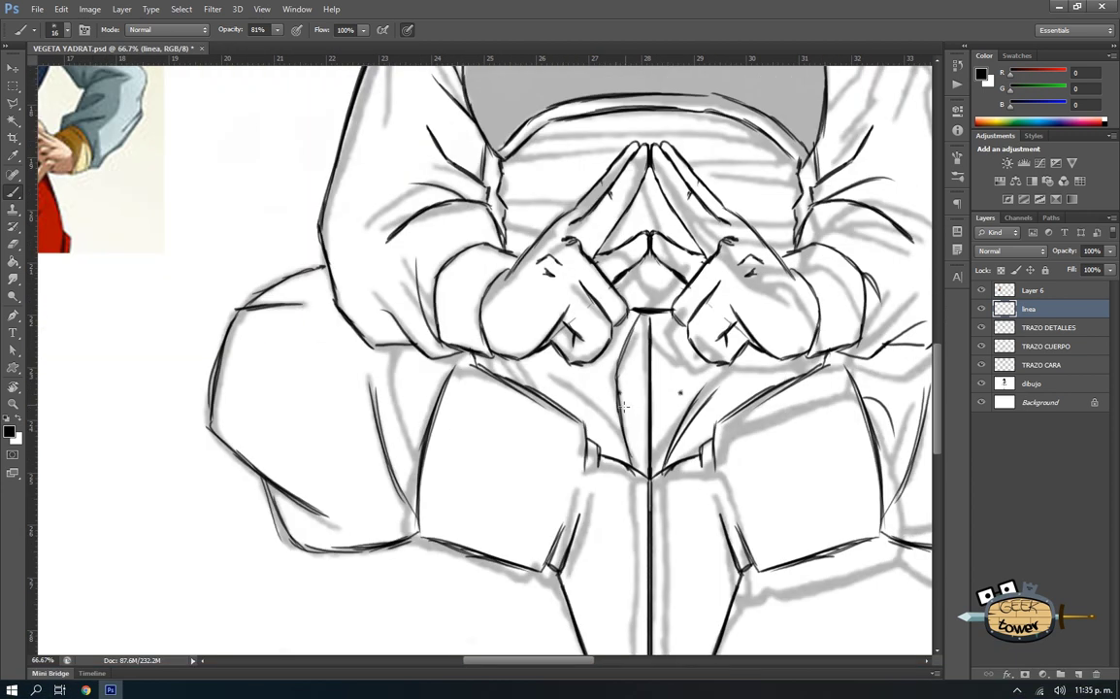
scroll(621, 384, "down", 2)
scroll(567, 163, "up", 1)
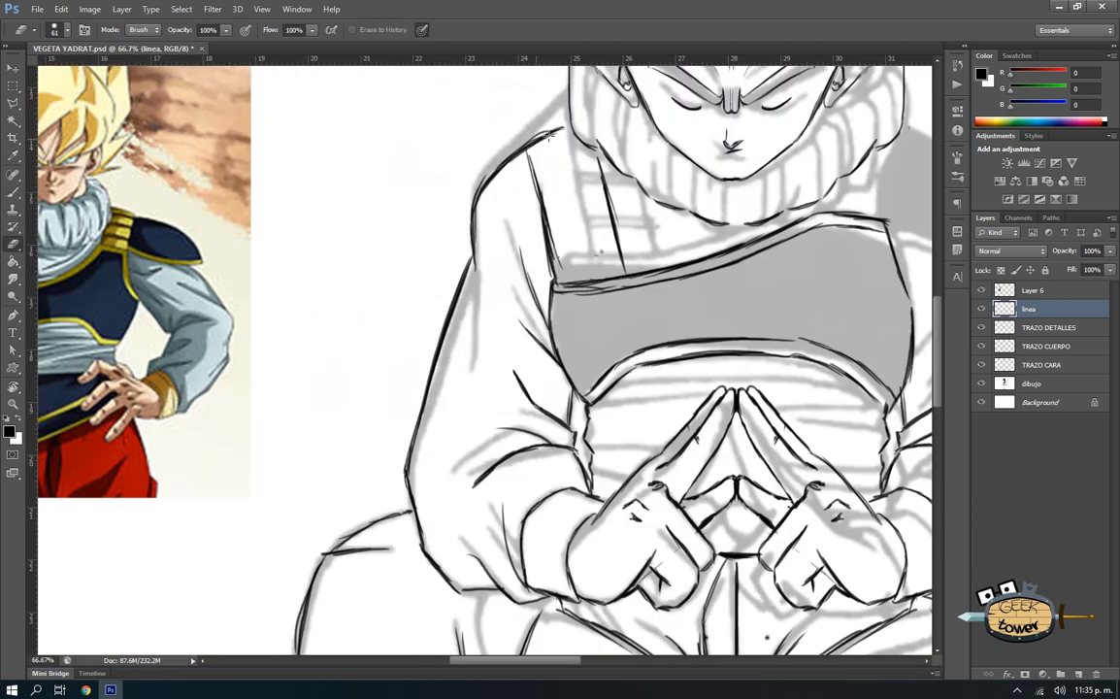
scroll(567, 163, "up", 2)
left_click_drag(524, 128, 585, 101)
key("e")
key("b")
key("alt+]")
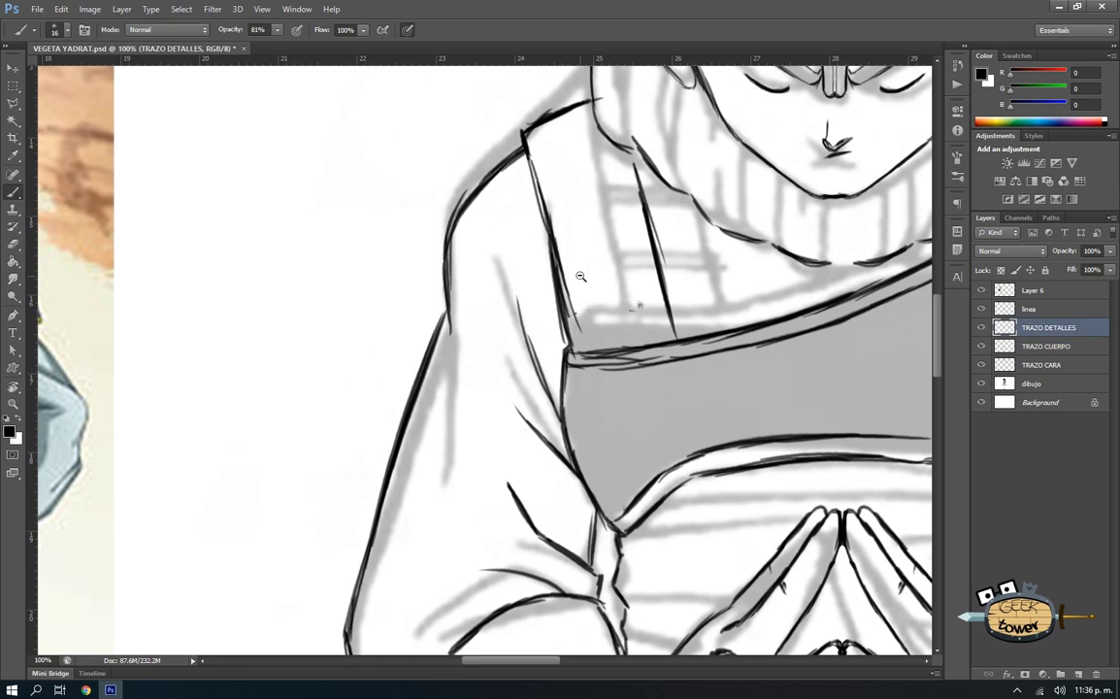
key("alt+]")
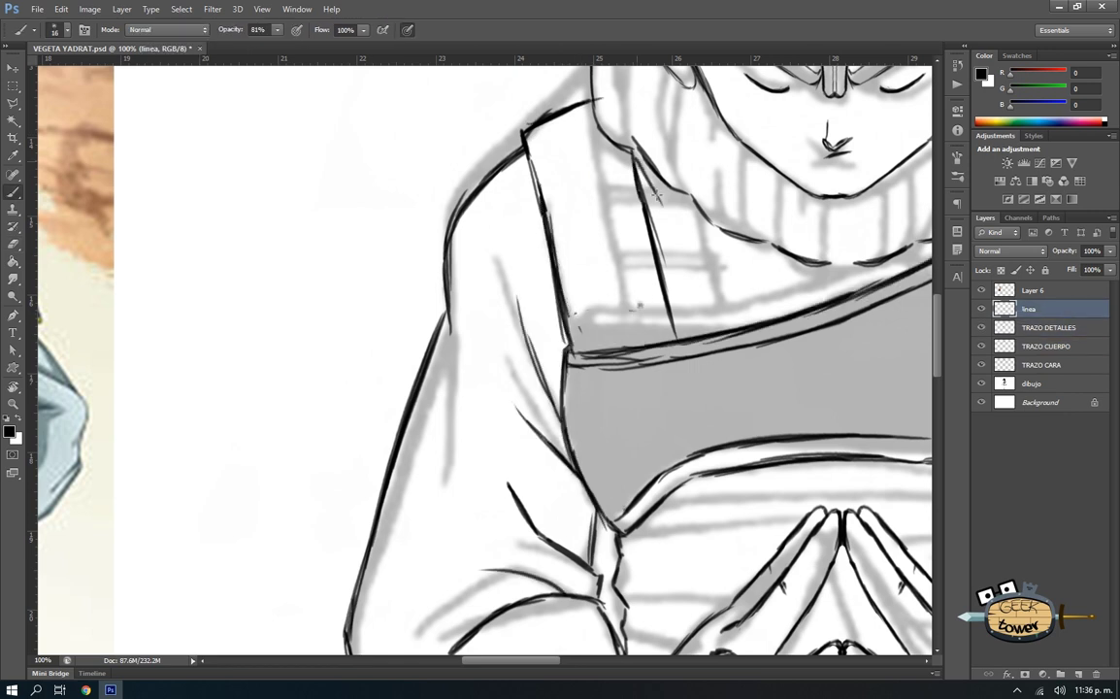
On linea, ink the right collar, shoulder pad, left strap hatching and edge, and ear/neck strokes
scroll(556, 353, "down", 2)
mouse_move(731, 302)
left_mouse_down()
mouse_move(782, 283)
mouse_move(813, 318)
mouse_move(789, 281)
left_mouse_up()
mouse_move(692, 200)
left_mouse_down()
mouse_move(781, 278)
mouse_move(916, 273)
left_mouse_up()
mouse_move(574, 286)
left_mouse_down()
mouse_move(528, 269)
mouse_move(520, 233)
left_mouse_up()
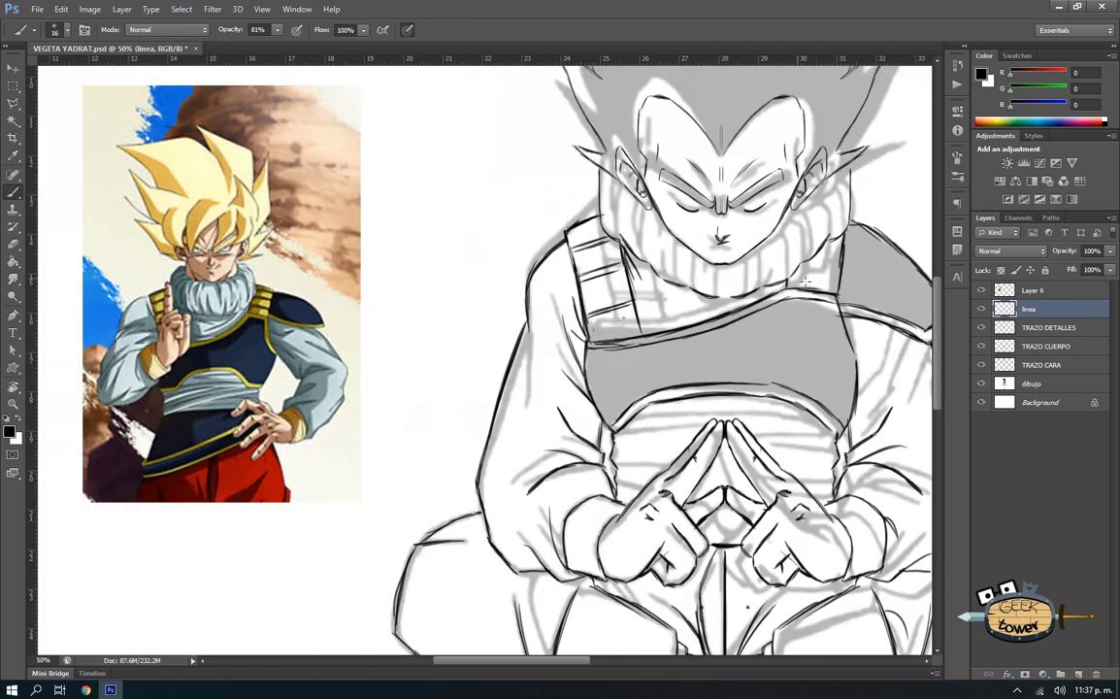
left_click_drag(621, 212, 624, 243)
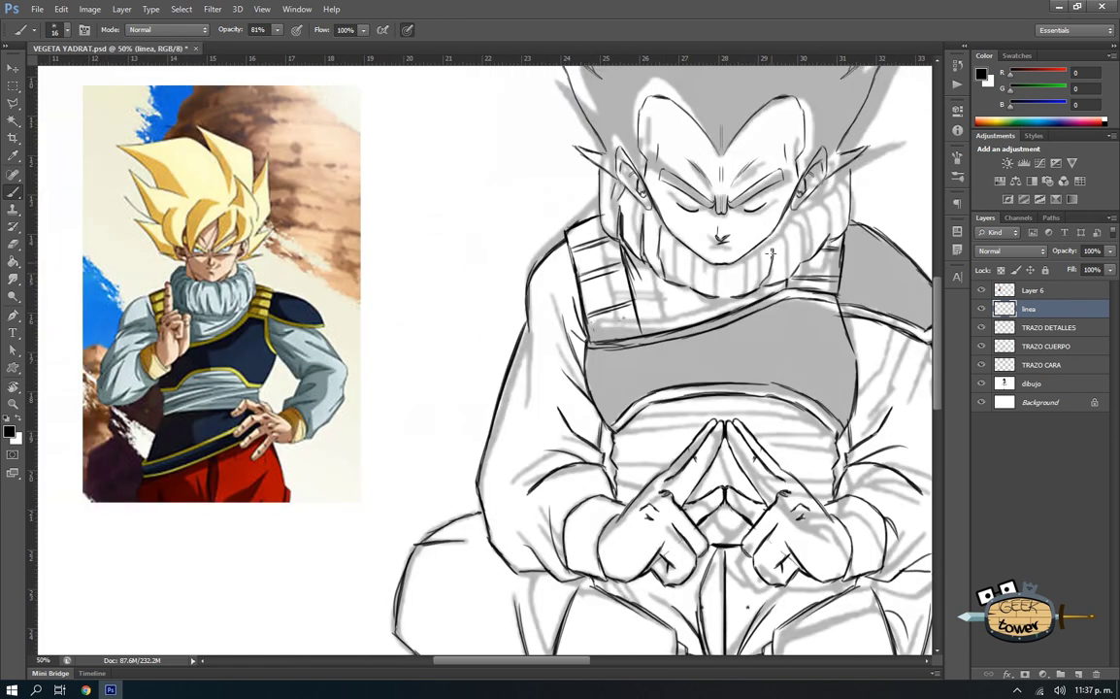
mouse_move(790, 208)
left_mouse_down()
mouse_move(804, 243)
mouse_move(683, 352)
left_mouse_up()
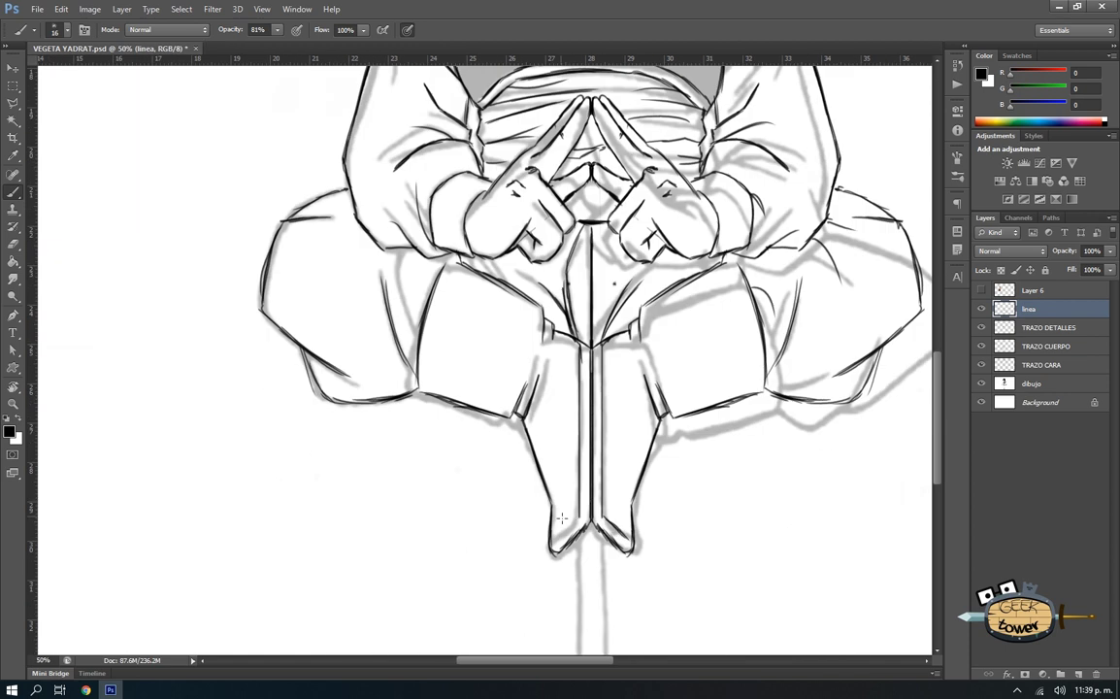
key("ctrl+minus")
key("ctrl+minus")
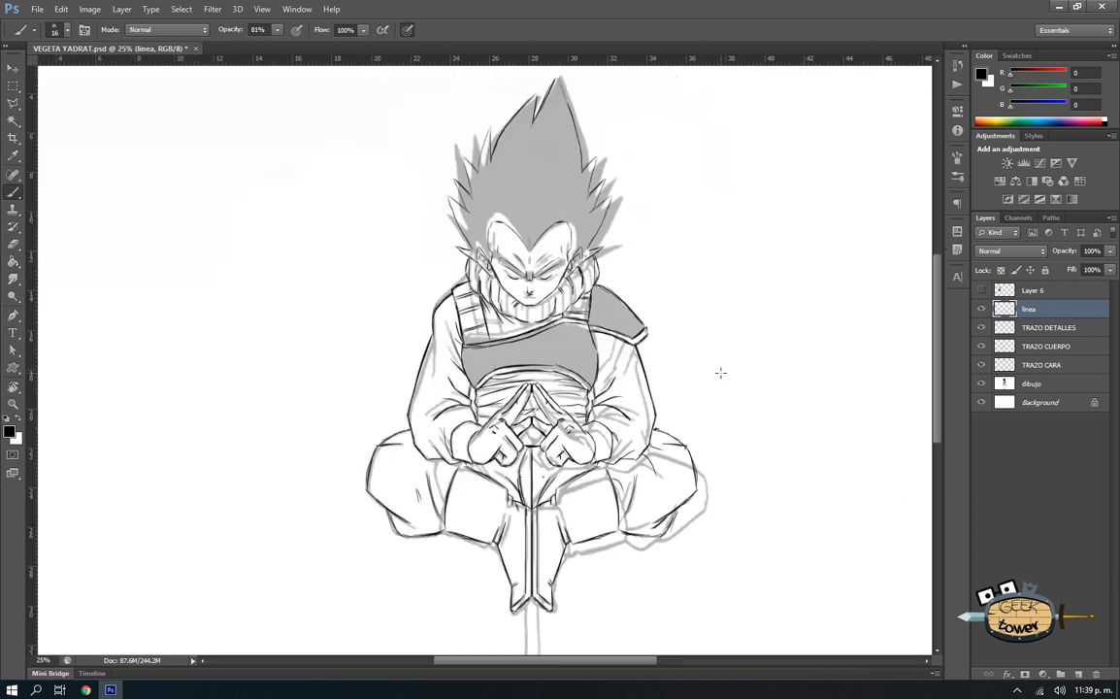